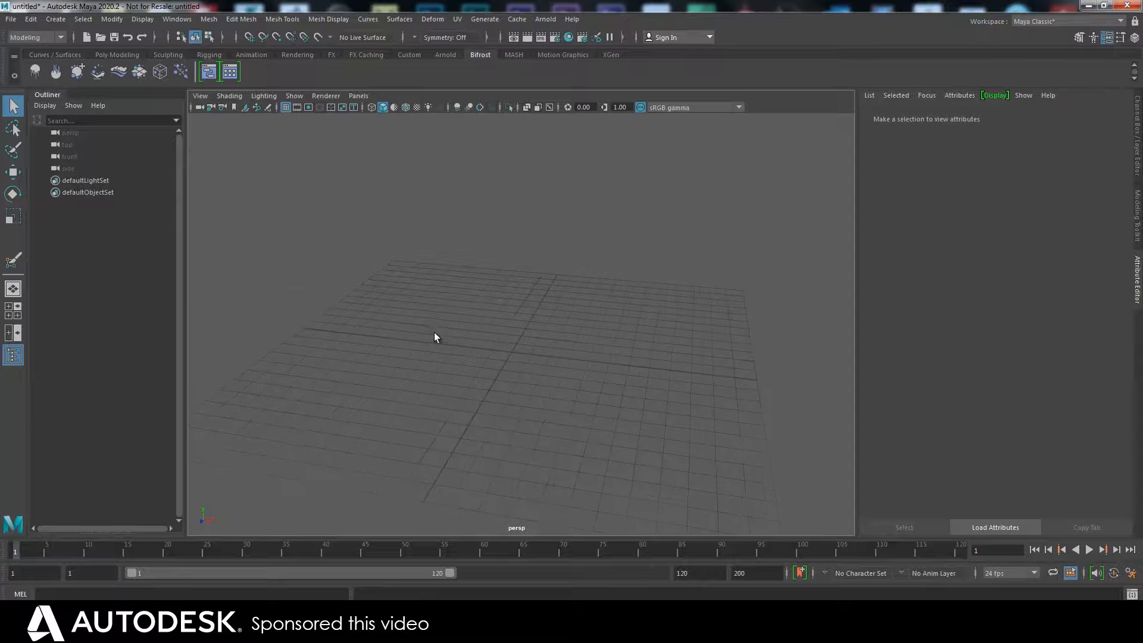
Create a polygon sphere at the origin and frame it in the perspective view.
middle_click_drag(459, 331, 472, 296, "alt")
left_click_drag(462, 294, 408, 427, "alt")
mouse_move(455, 275)
middle_mouse_down("alt")
mouse_move(477, 280)
mouse_move(528, 255)
mouse_move(466, 280)
middle_mouse_up("alt")
right_click_drag(467, 281, 448, 332, "alt")
left_click(67, 56)
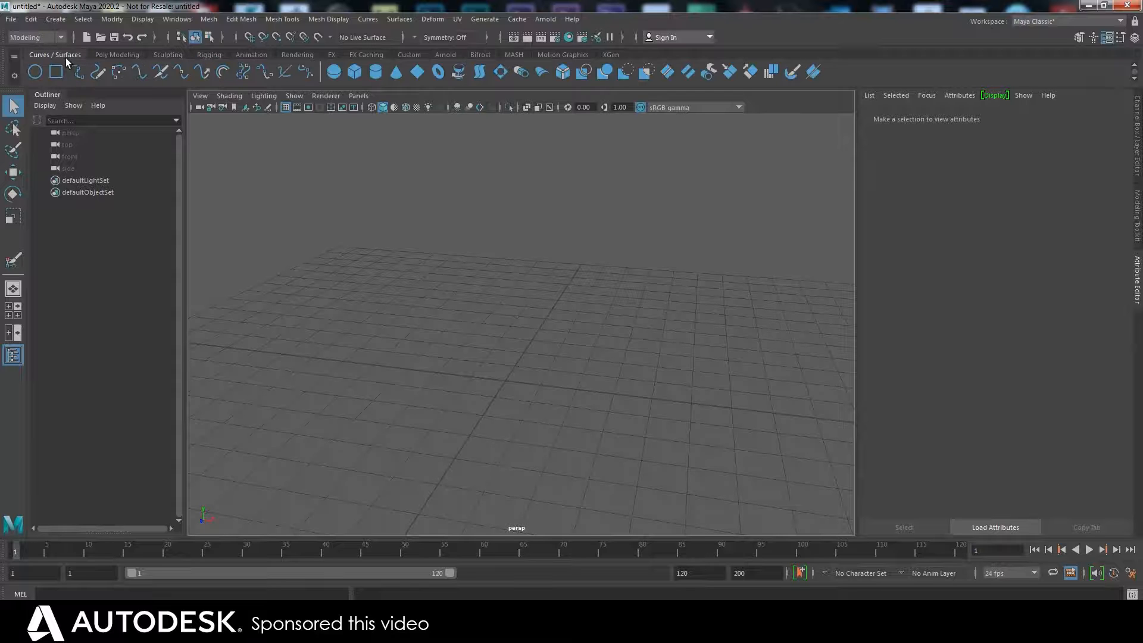
left_click(121, 56)
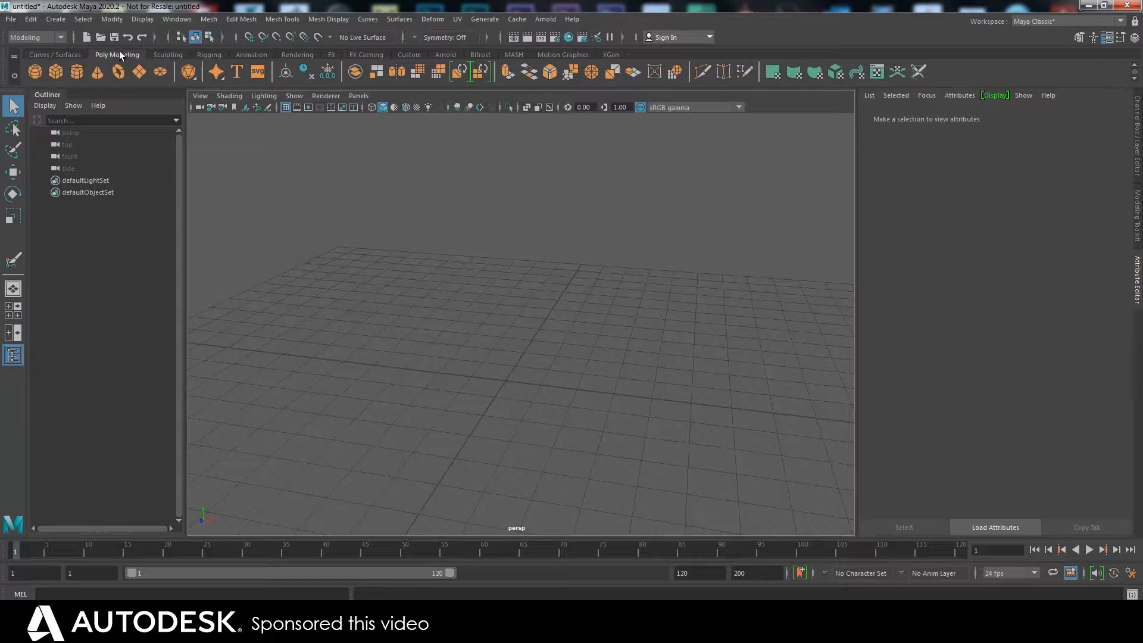
left_click(34, 72)
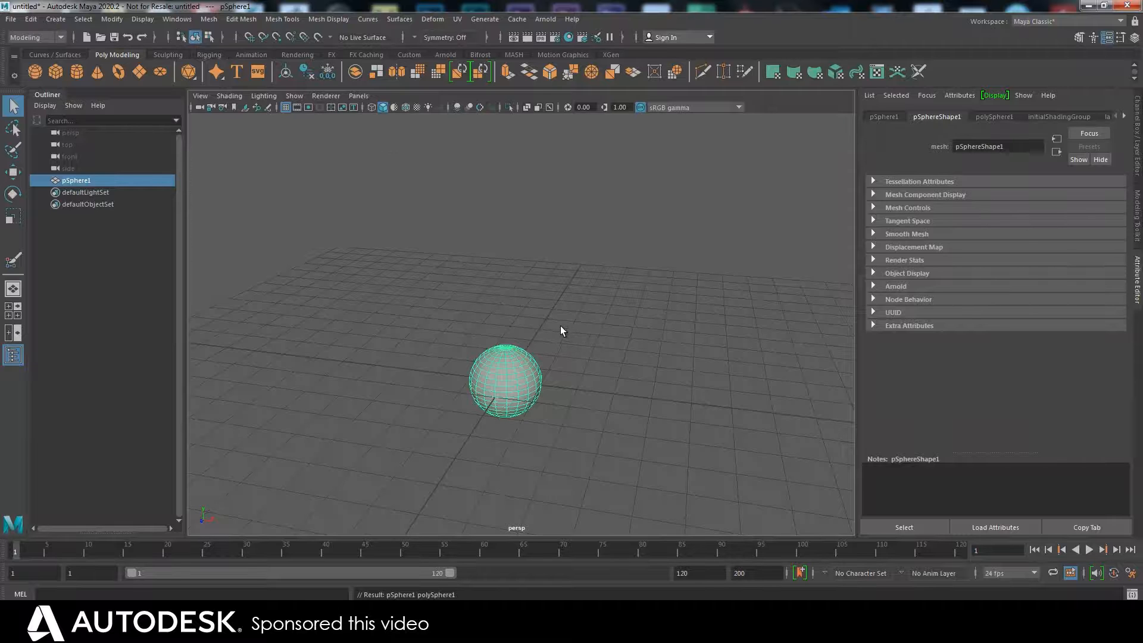
key("f")
middle_click_drag(660, 298, 636, 303, "alt")
right_click_drag(620, 278, 519, 255, "alt")
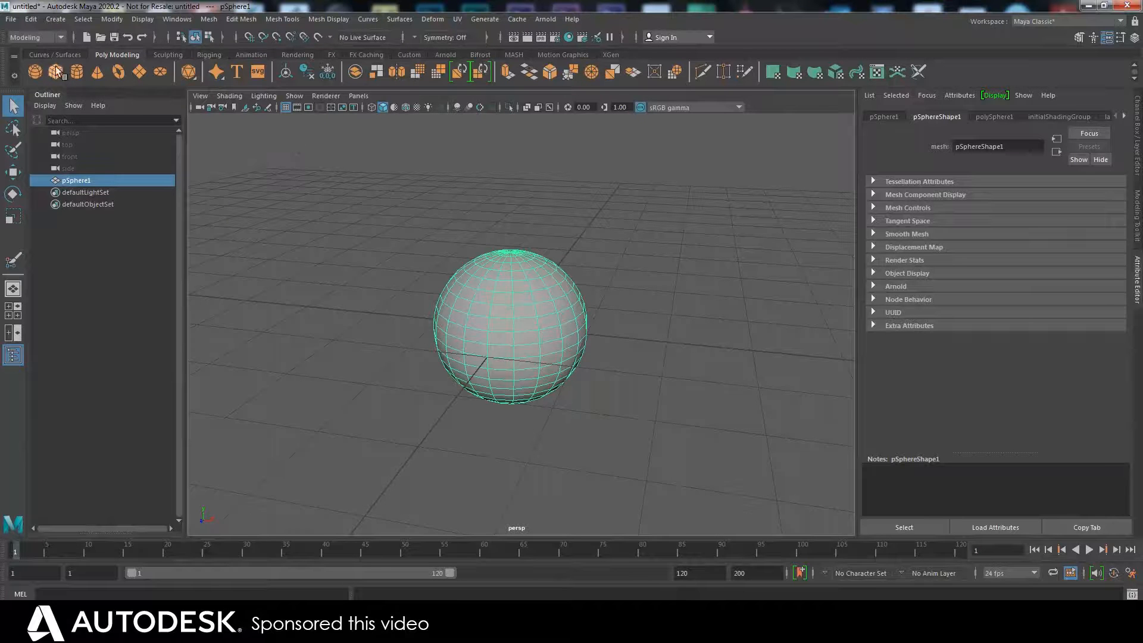
Create a locator and move it along the X axis to the sphere's side surface.
left_click(208, 54)
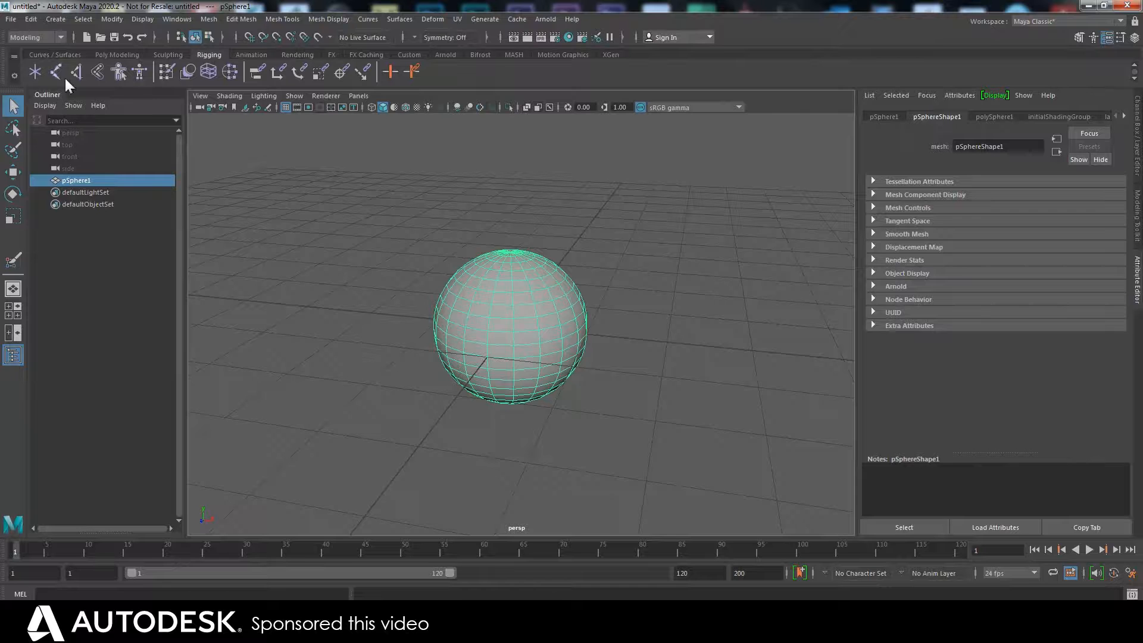
left_click(34, 71)
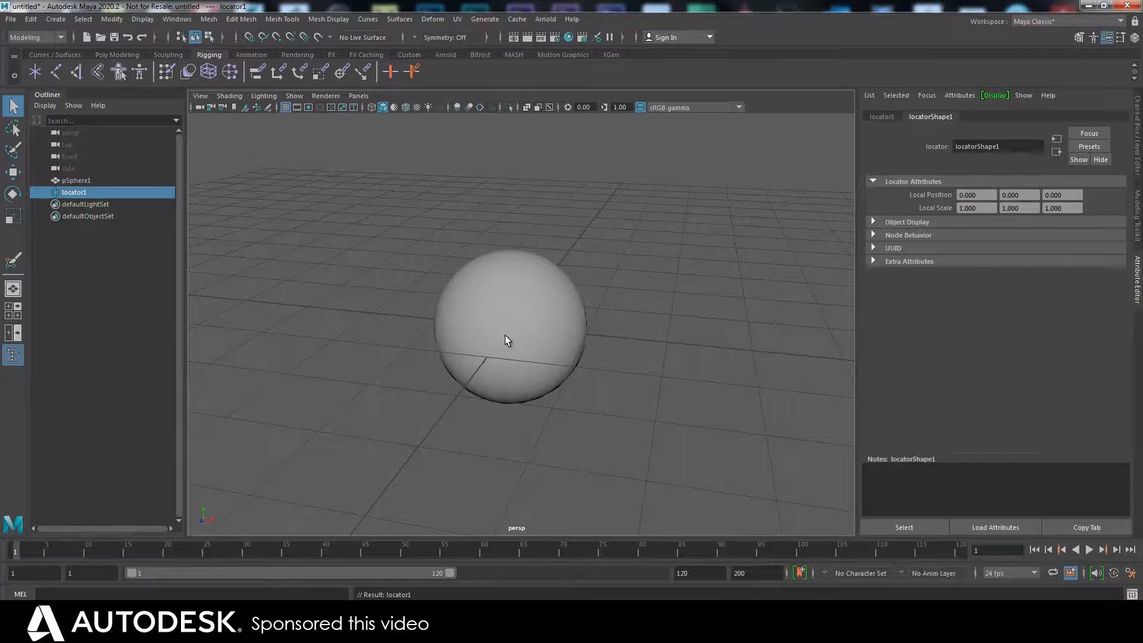
key("w")
left_click_drag(542, 335, 617, 347)
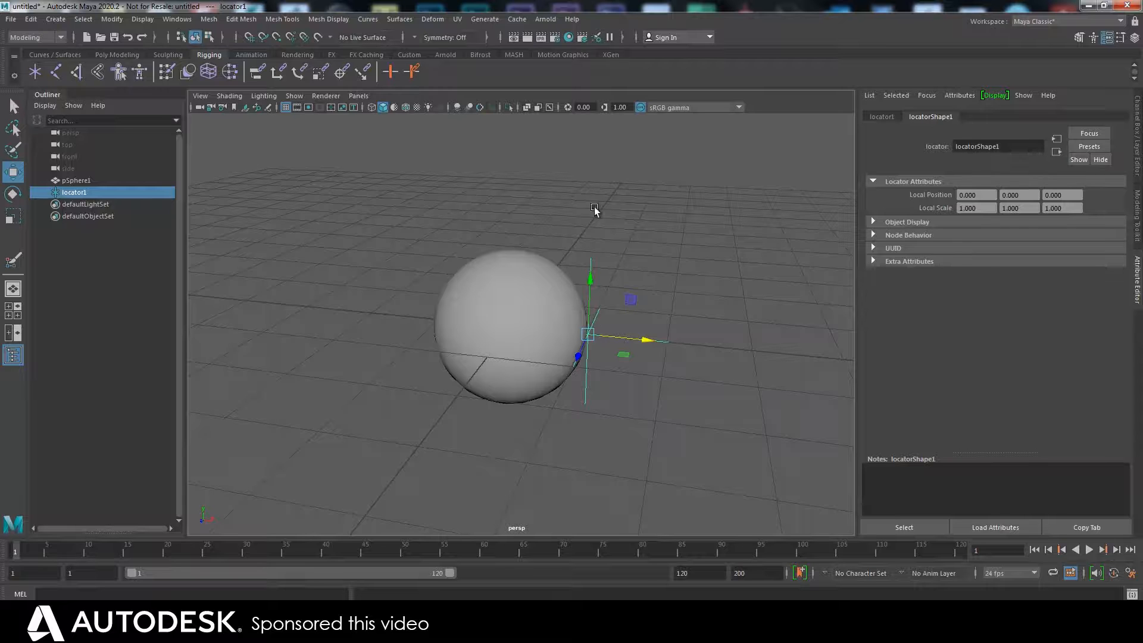
Create a new Bifrost graph and add the pSphere1 mesh to it as an input node.
left_click(99, 180)
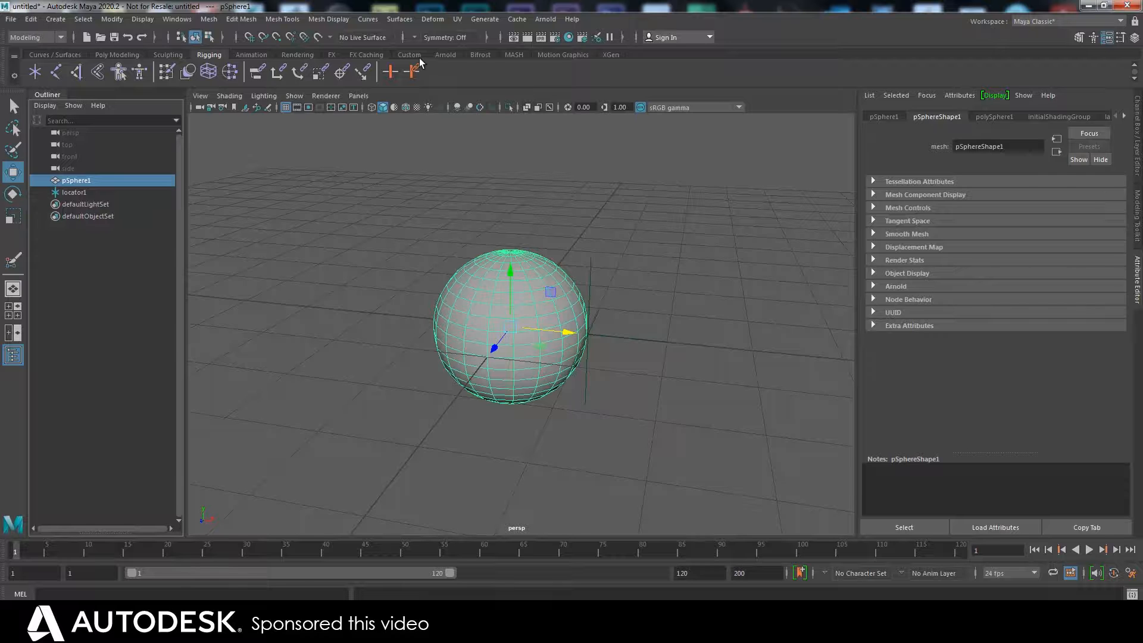
left_click(487, 56)
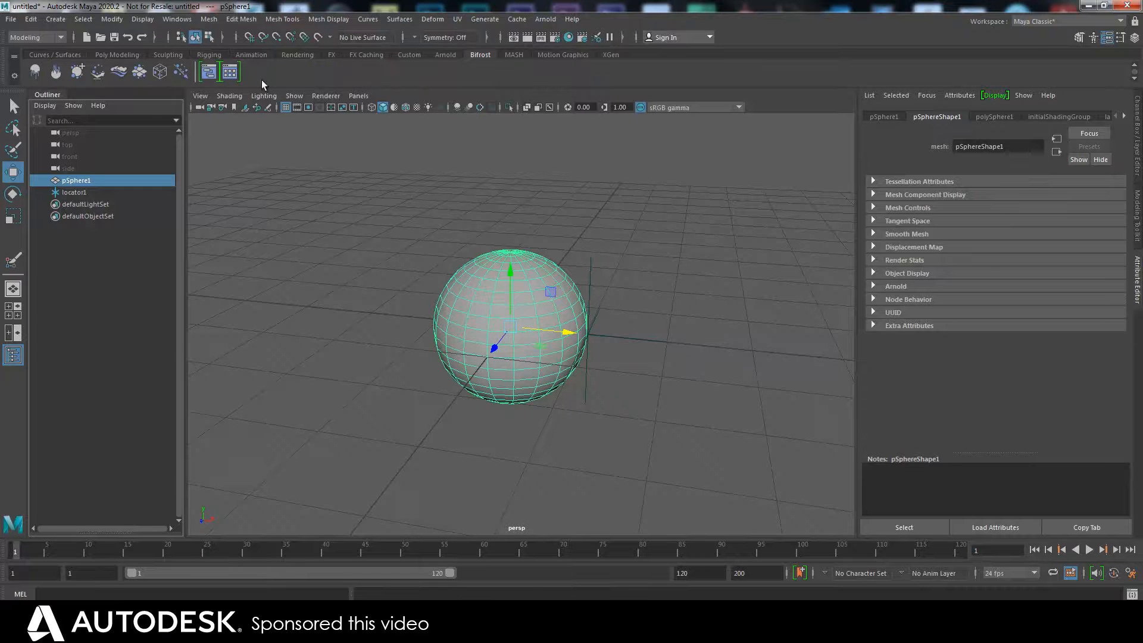
left_click(208, 71)
left_click_drag(333, 277, 520, 232)
left_click(378, 491)
left_click_drag(447, 232, 663, 306)
left_click_drag(57, 185, 416, 463)
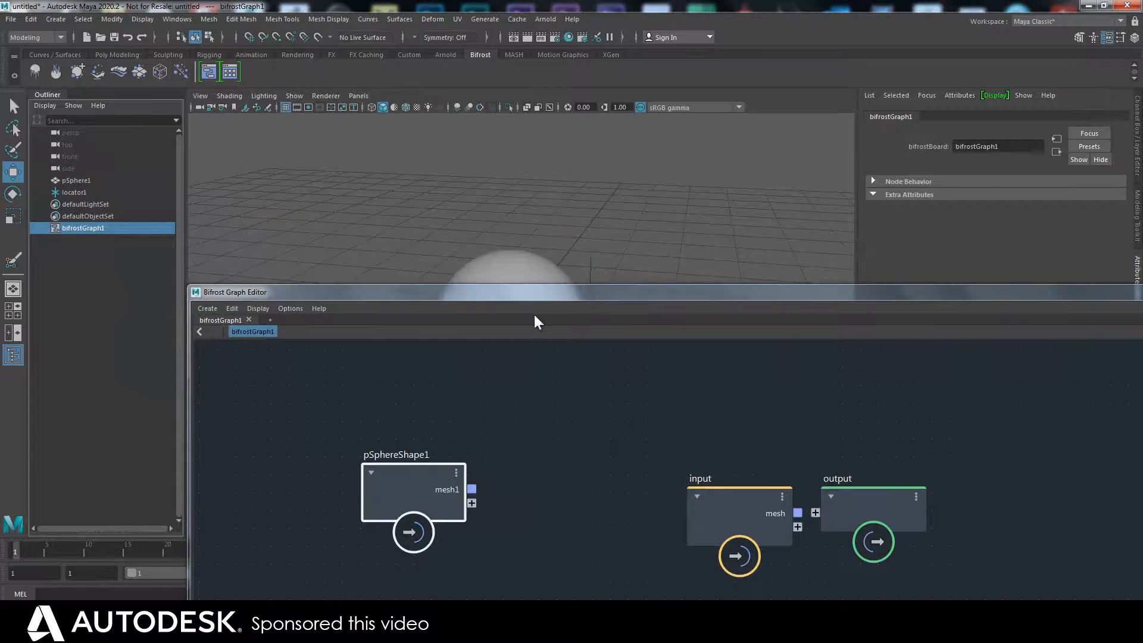
Delete the default input node from the Bifrost graph.
left_click_drag(429, 286, 409, 268)
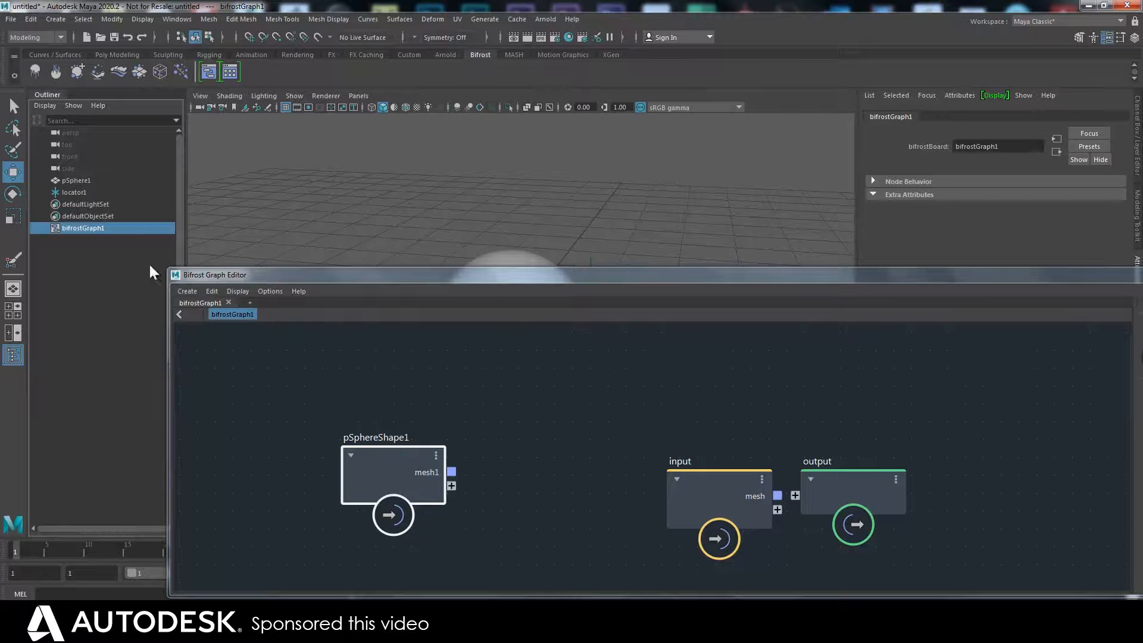
left_click(716, 487)
key("Delete")
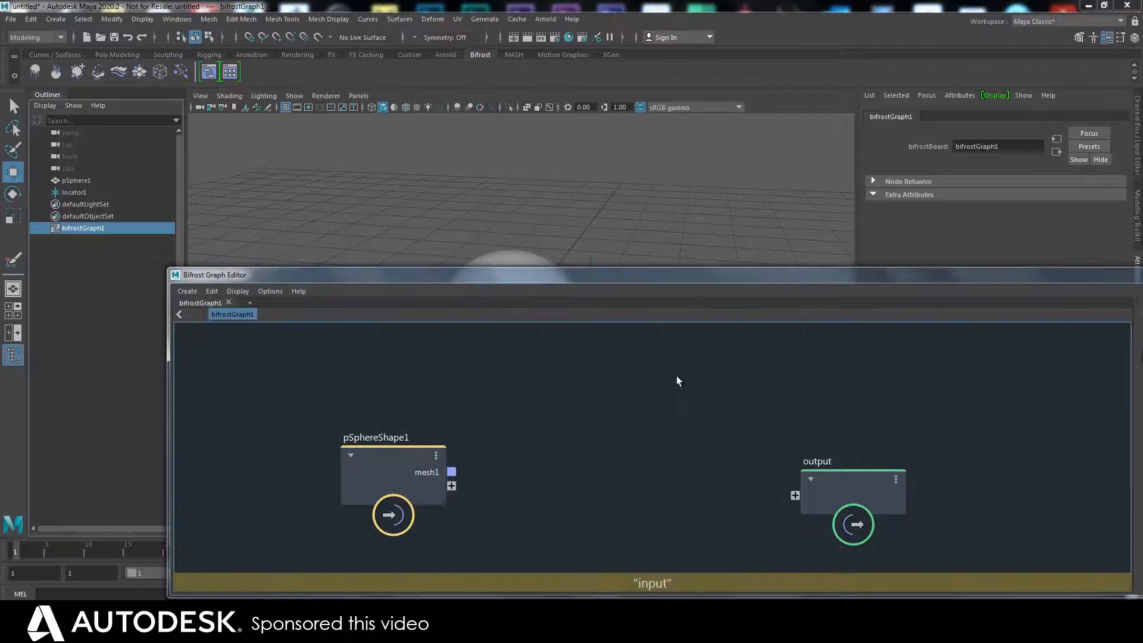
Select the locator beside the sphere, moving the Bifrost Graph Editor out of the way and back.
left_click_drag(659, 277, 637, 427)
left_click(584, 266)
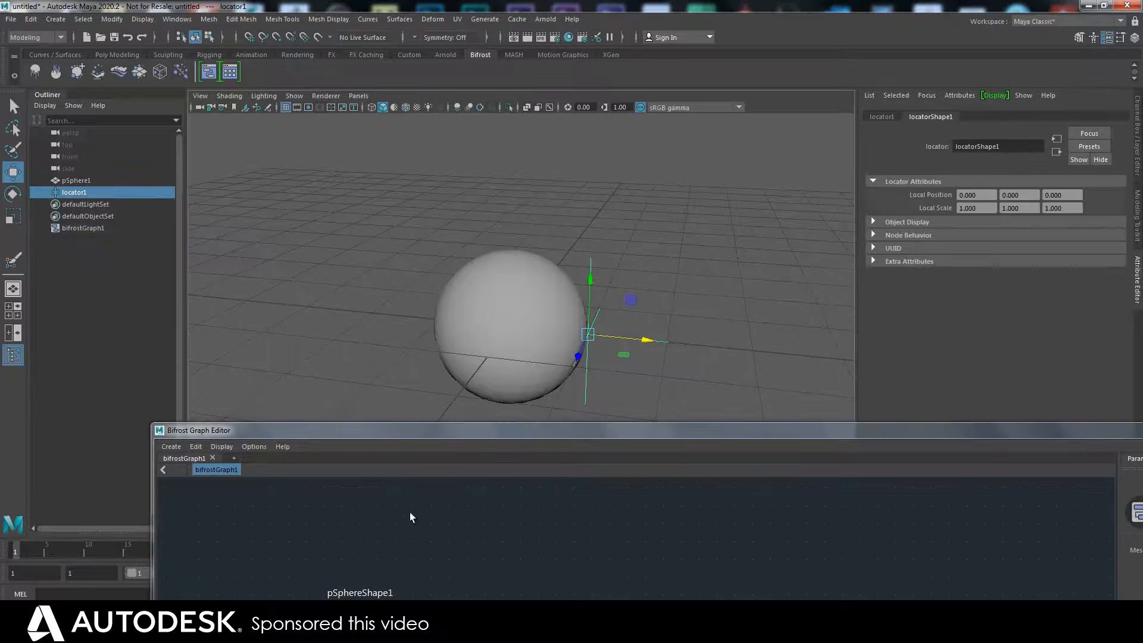
left_click_drag(433, 433, 524, 436)
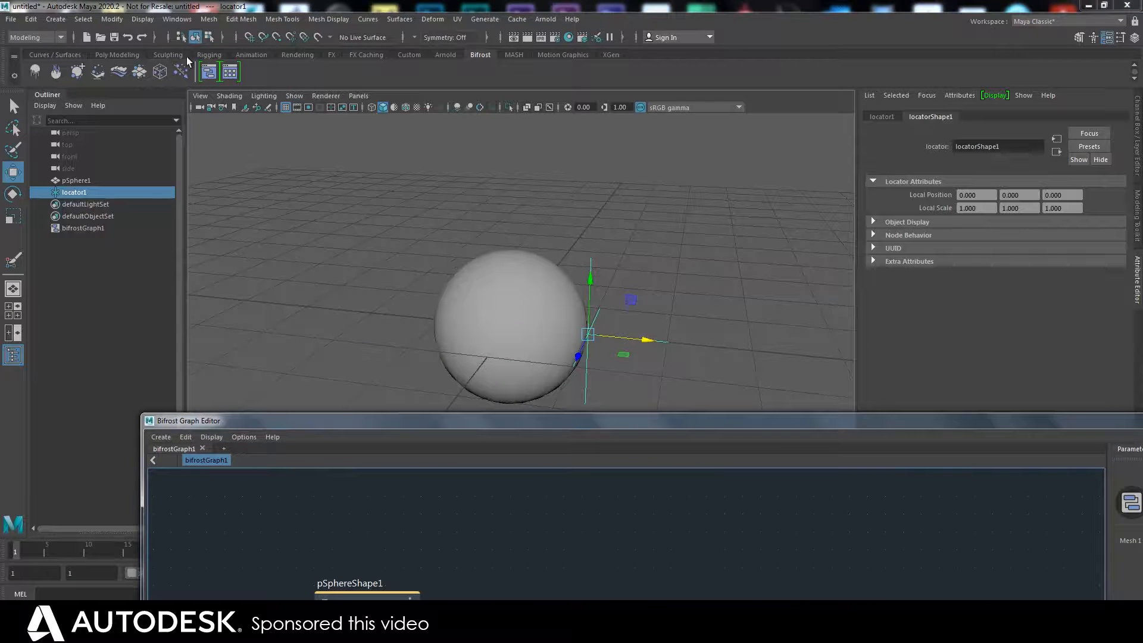
left_click(174, 19)
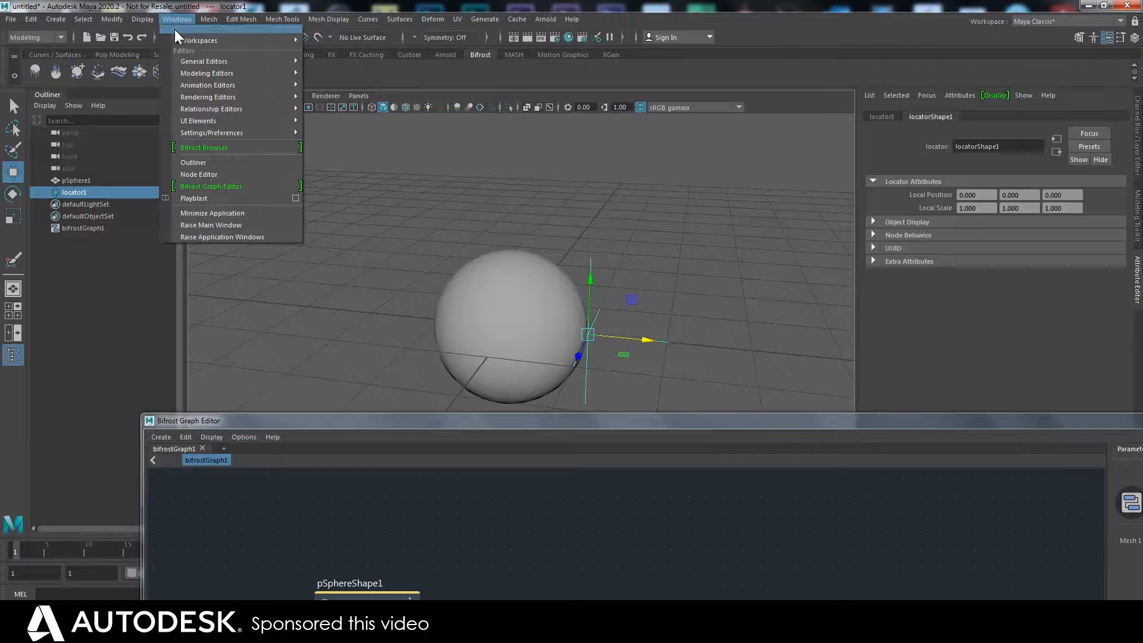
left_click(340, 419)
left_click_drag(349, 416, 370, 221)
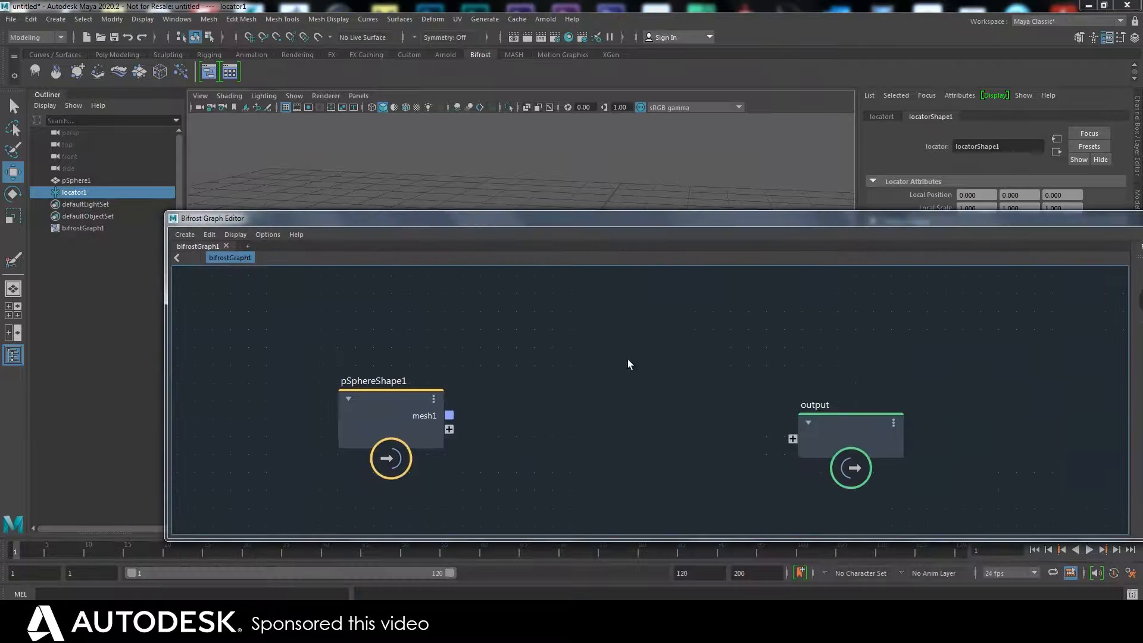
Add a port named locatorinput to the pSphereShape1 node by wiring it to the output node, and remove that connection.
left_click_drag(828, 431, 740, 392)
left_click_drag(448, 428, 732, 403)
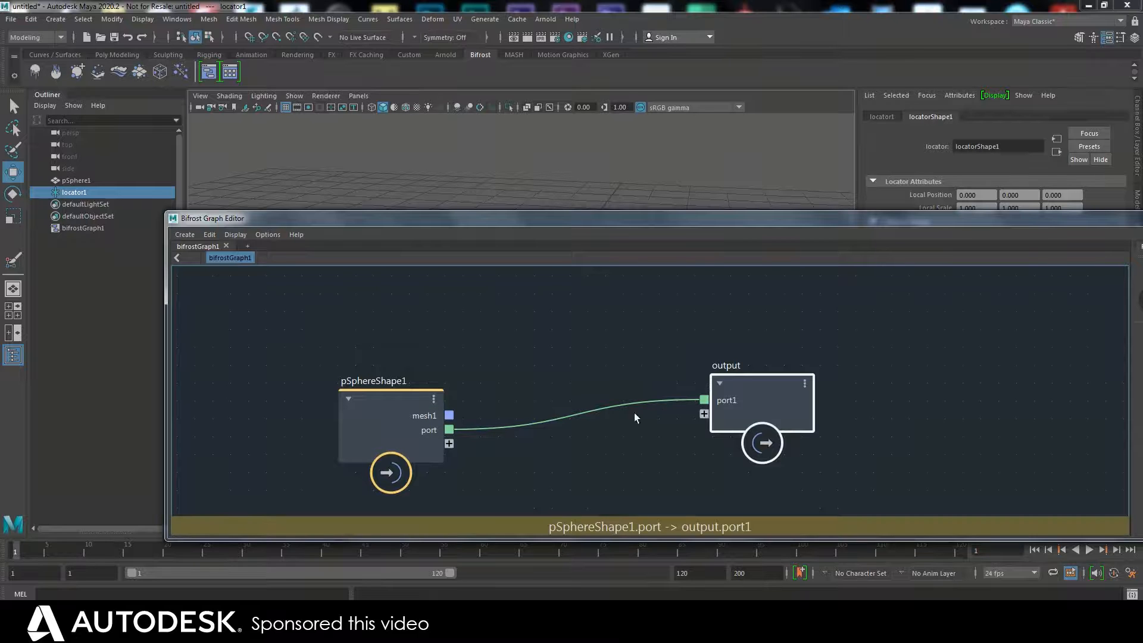
right_click(430, 430)
left_click(455, 437)
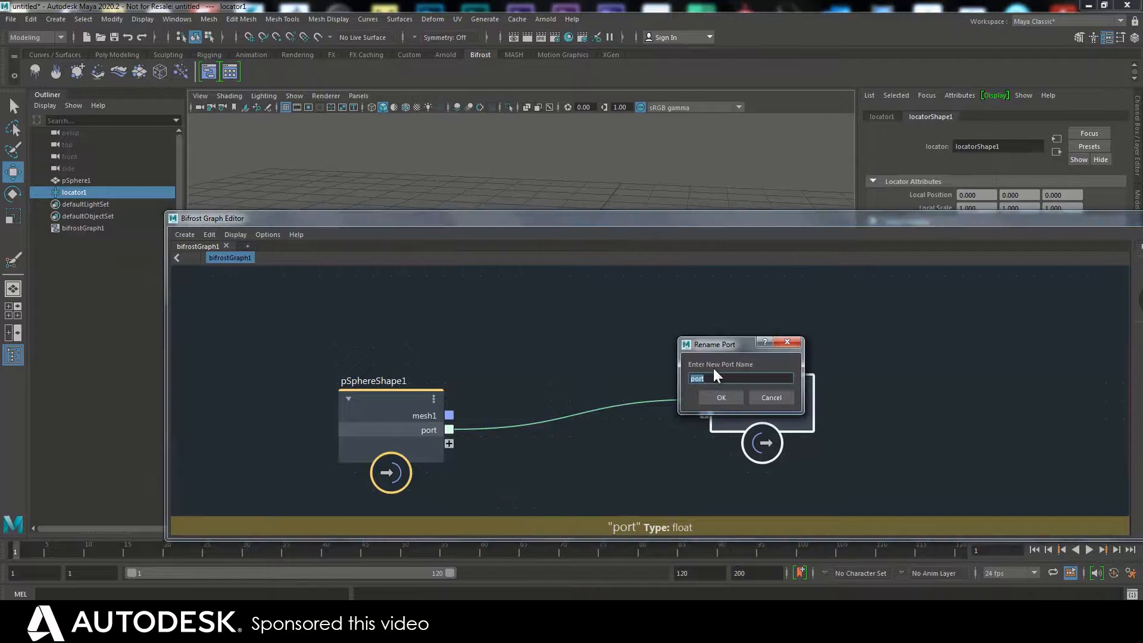
type("locatorInpu")
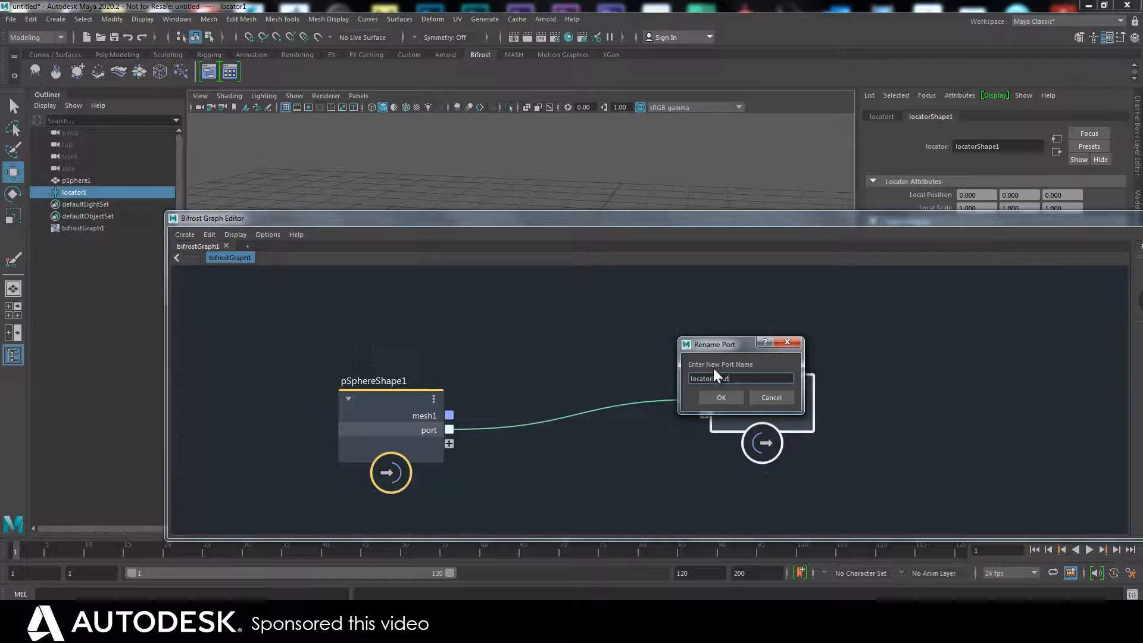
key("Return")
left_click_drag(682, 398, 701, 359)
left_click_drag(405, 410, 395, 413)
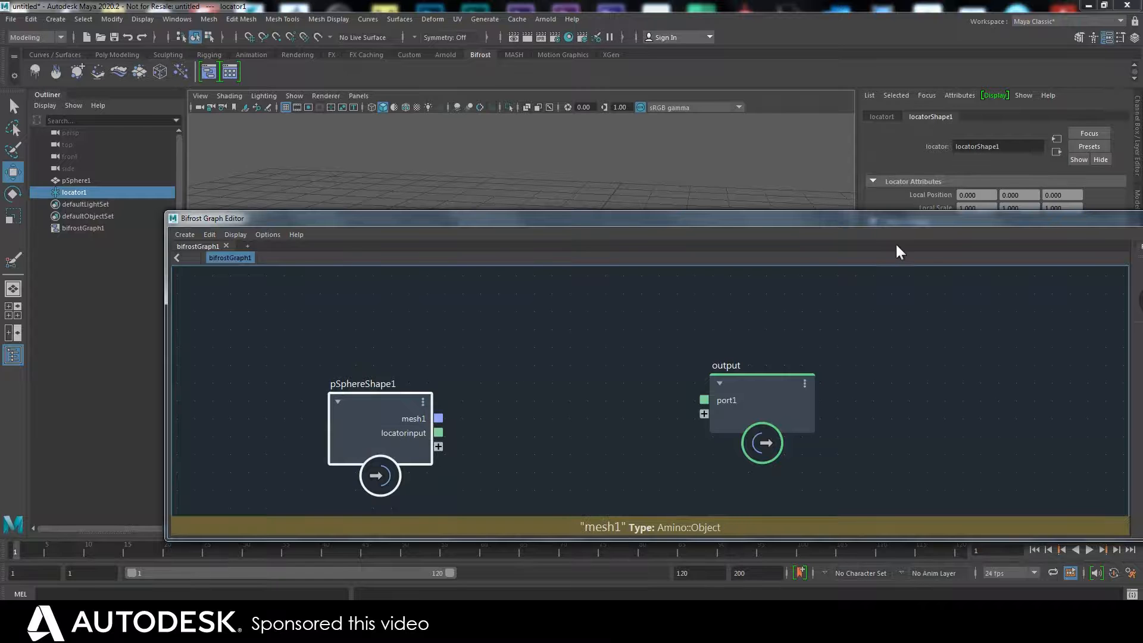
Open the selected locator in the Node Editor, add bifrostGraph1 beside it, and expand the graph node's ports.
left_click_drag(942, 218, 875, 429)
left_click(178, 19)
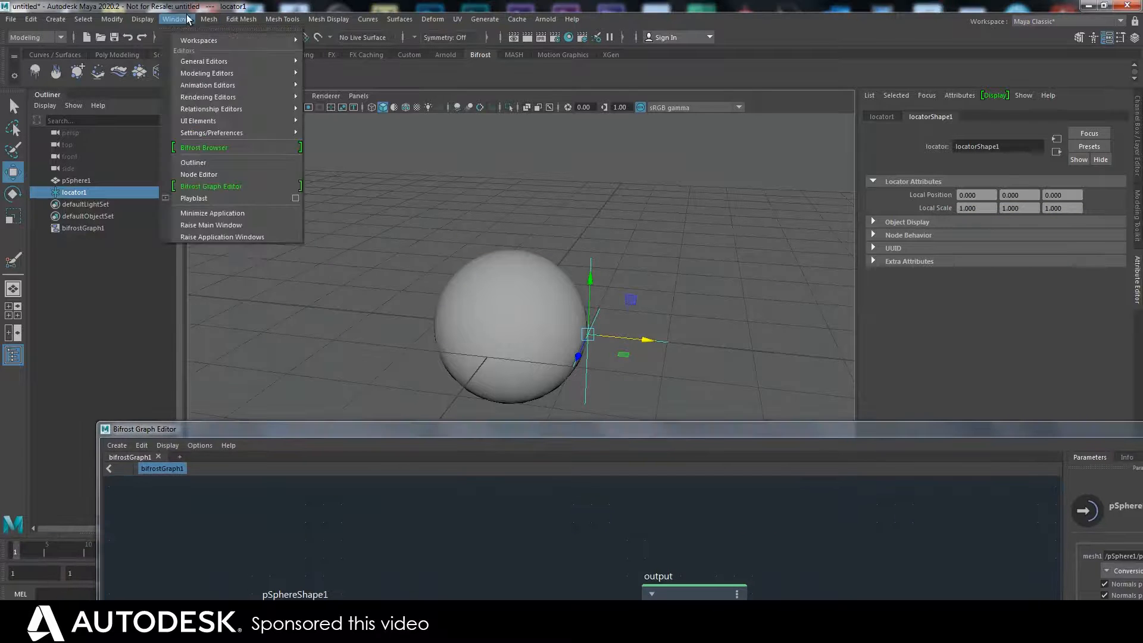
left_click(202, 179)
left_click_drag(497, 303, 445, 127)
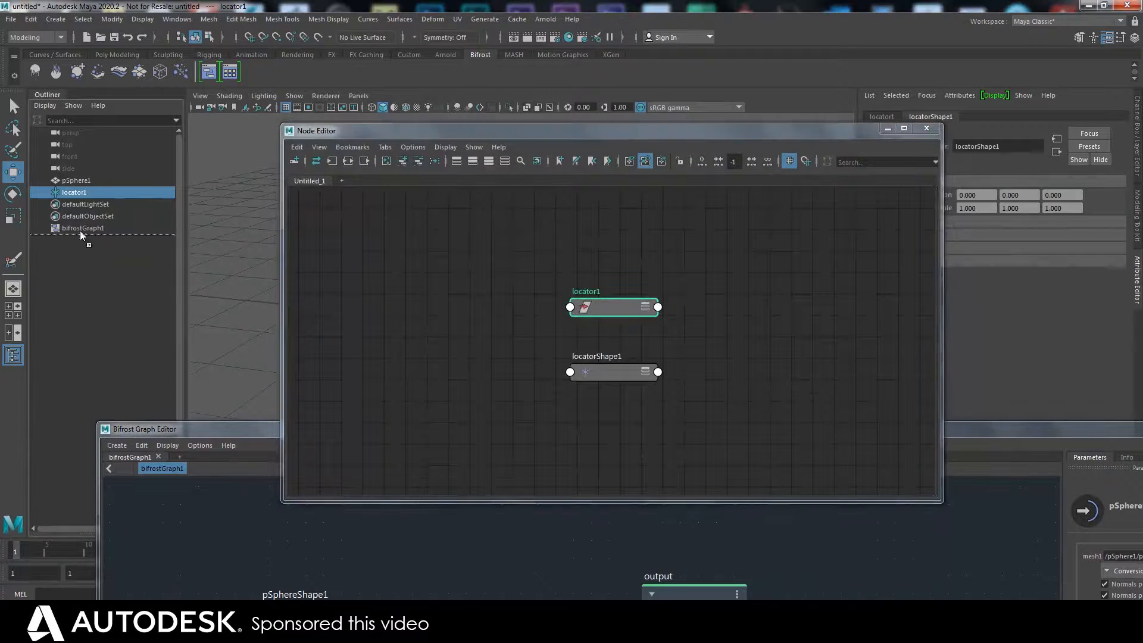
middle_click_drag(56, 228, 484, 276)
left_click_drag(497, 303, 797, 276)
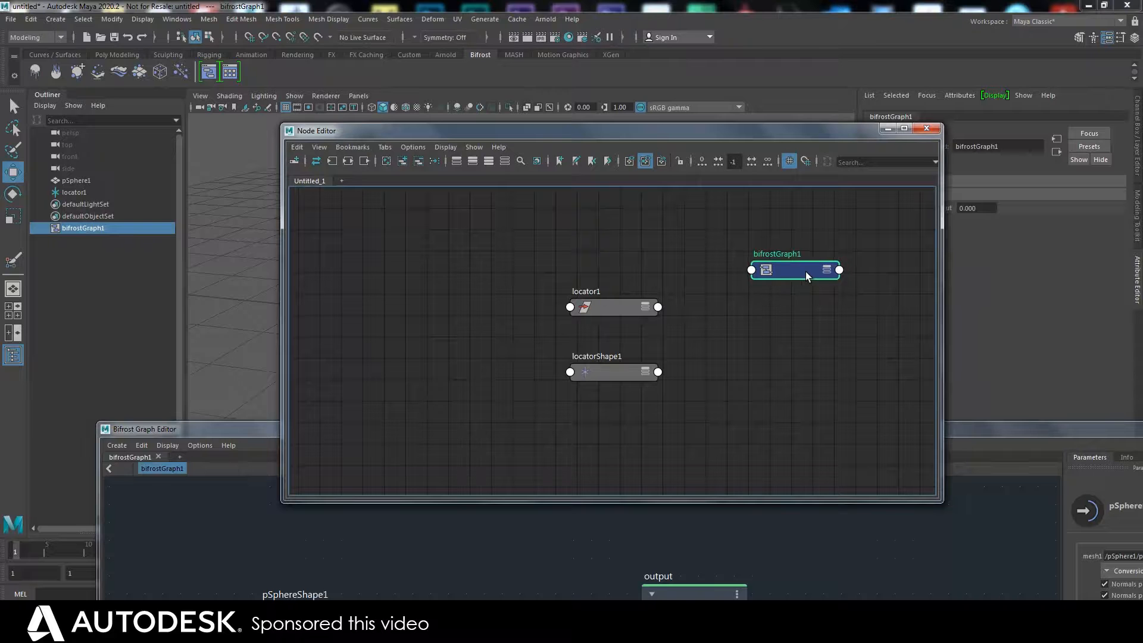
left_click(826, 270)
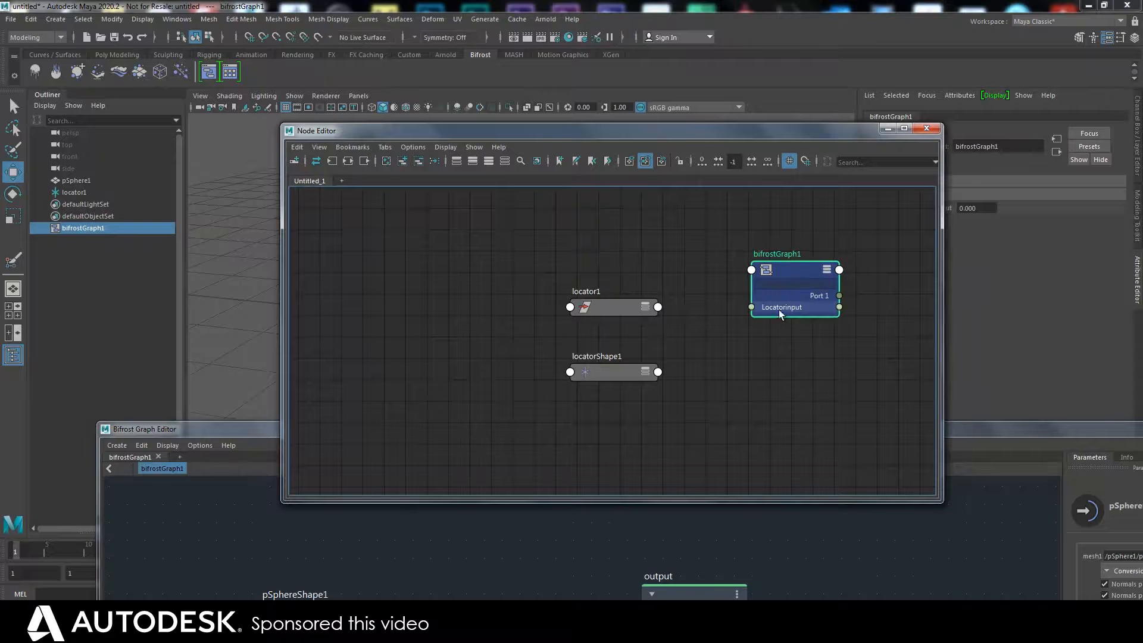
Spread out the locator nodes and expand locator1 to show its full list of attributes.
left_click_drag(605, 309, 543, 272)
left_click_drag(595, 372, 497, 361)
left_click(584, 269)
left_click(585, 270)
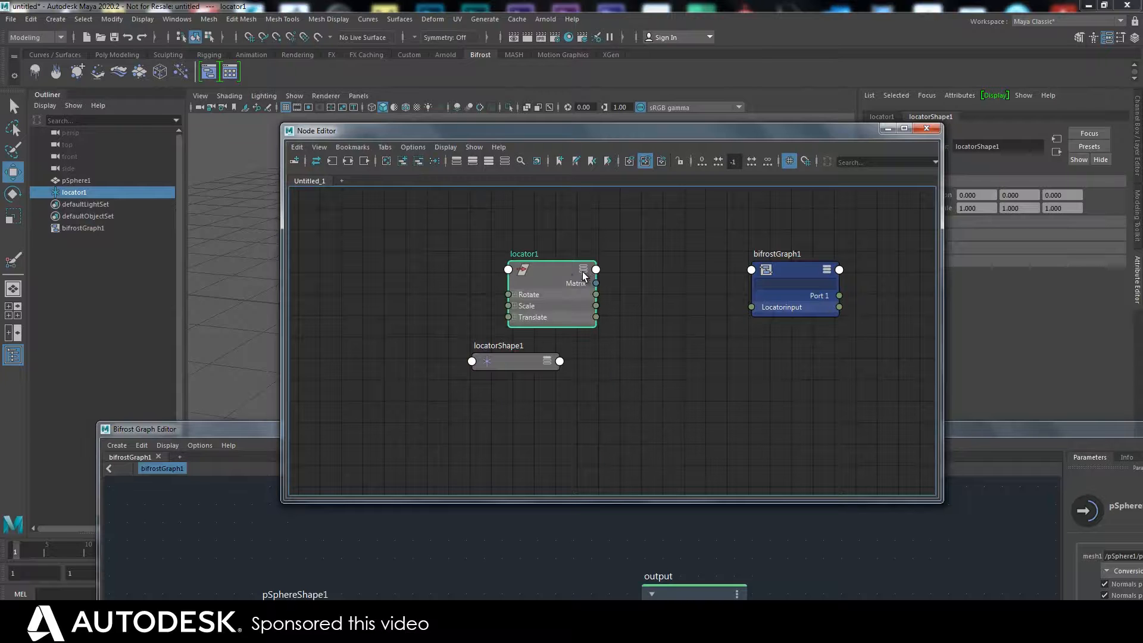
left_click(583, 270)
left_click(583, 269)
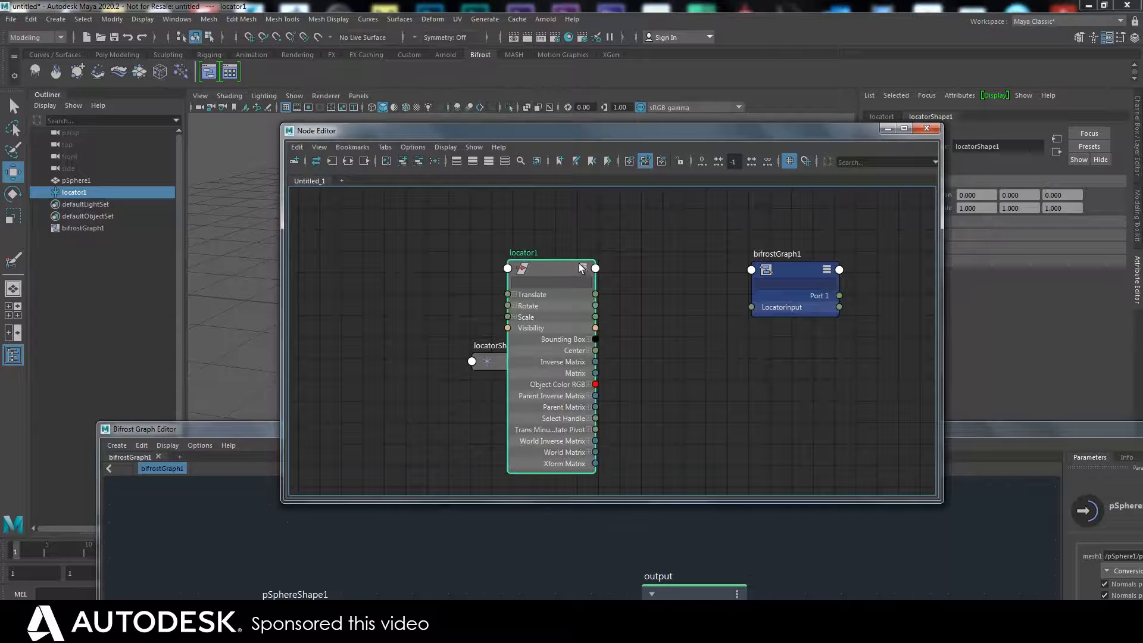
left_click_drag(558, 266, 458, 229)
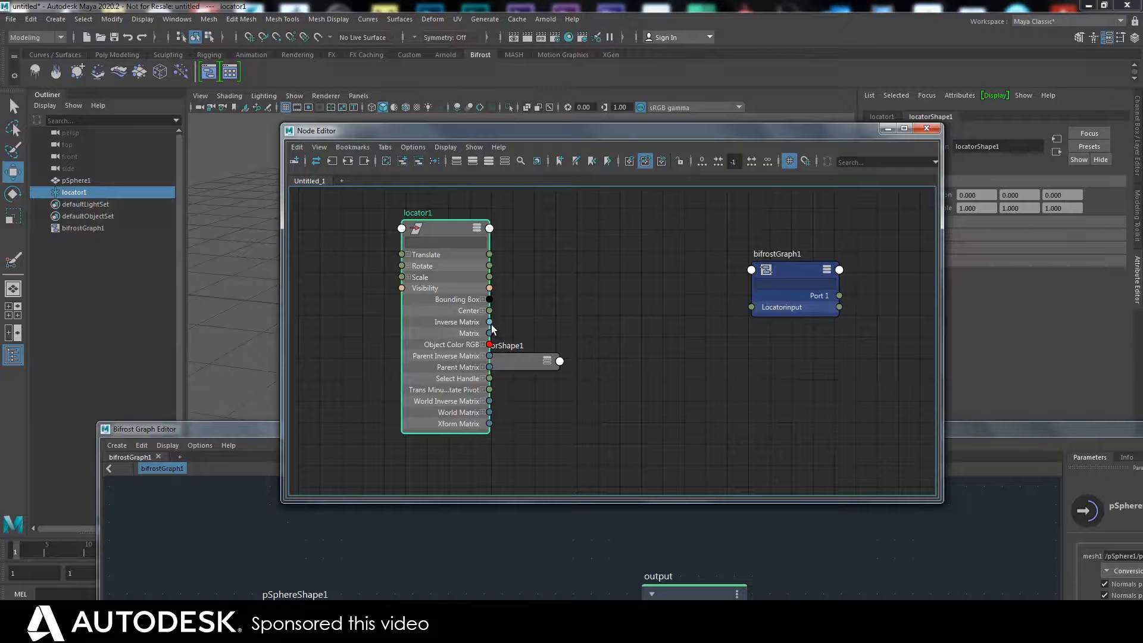
Try to connect locator1's Translate output to the Locatorinput port of bifrostGraph1.
left_click_drag(487, 256, 751, 306)
left_click_drag(788, 271, 736, 248)
mouse_move(698, 285)
left_mouse_down()
mouse_move(489, 256)
mouse_move(698, 285)
left_mouse_up()
left_click_drag(735, 241, 738, 227)
left_click_drag(669, 132, 737, 84)
left_click_drag(557, 206, 767, 220)
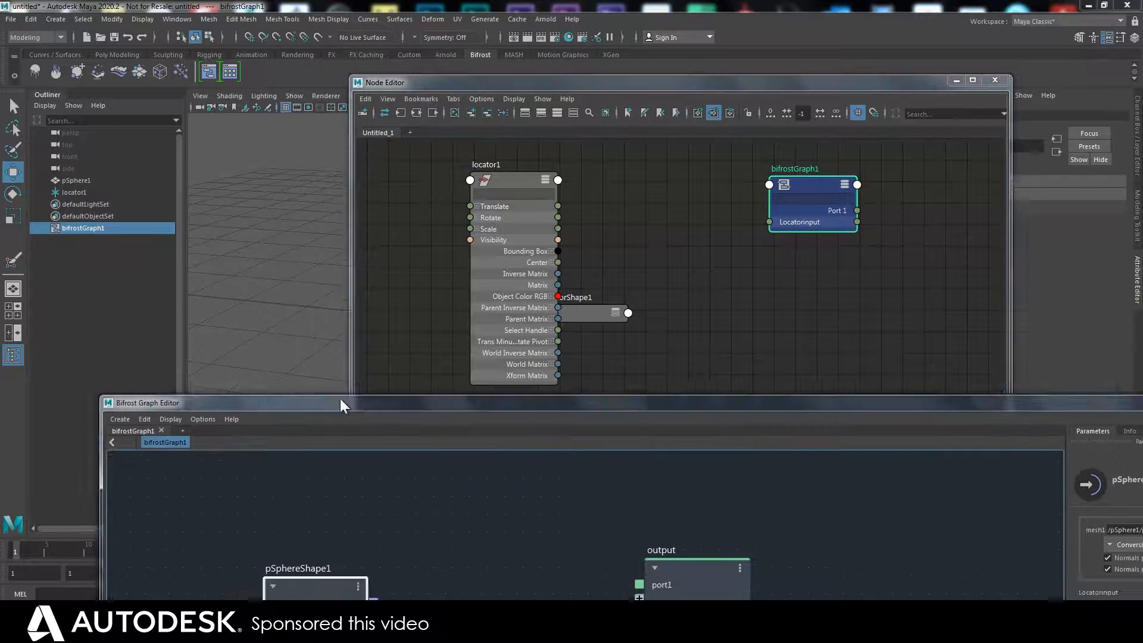
Add a value node to the Bifrost graph and connect the locatorinput port to its value input.
left_click_drag(334, 427, 363, 193)
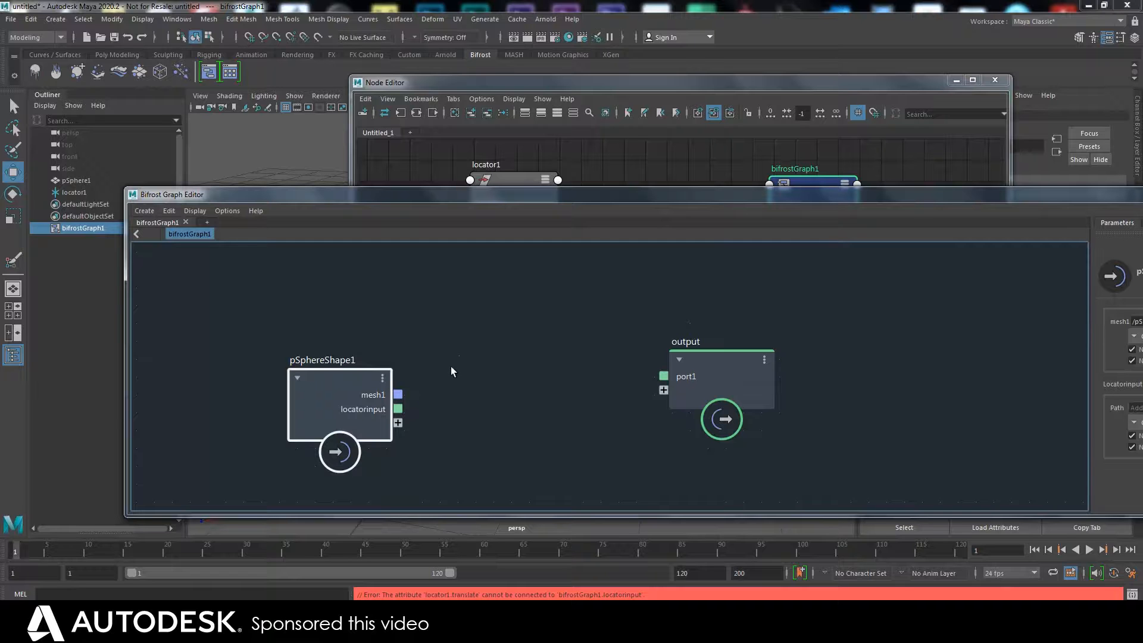
key("Tab")
type("valu")
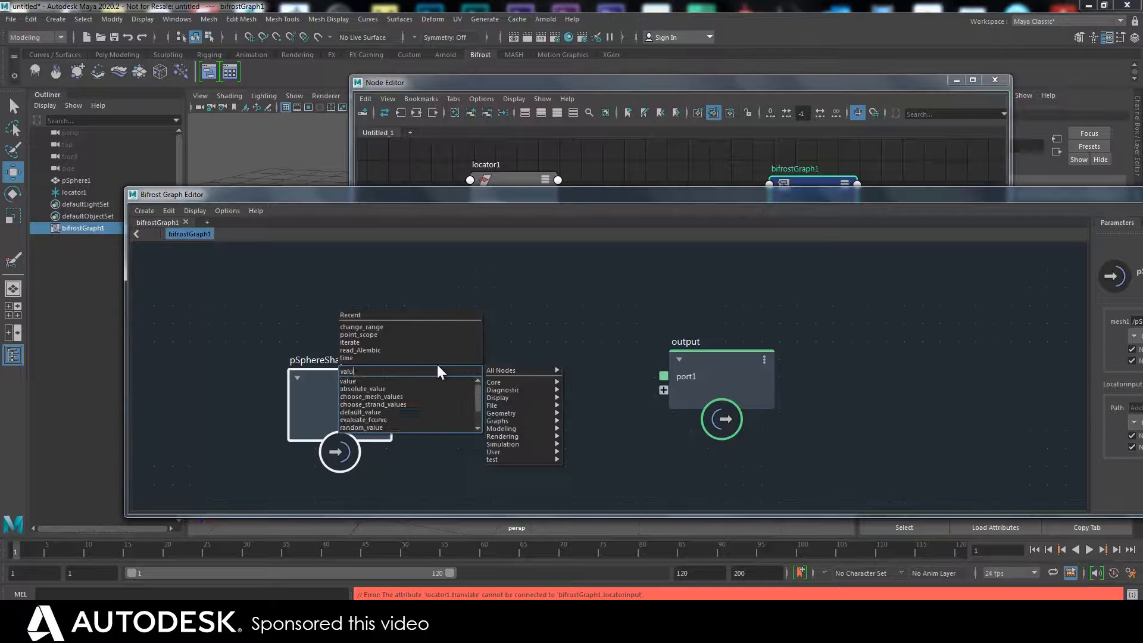
left_click(388, 381)
left_click_drag(430, 386, 496, 379)
left_click_drag(394, 410, 454, 403)
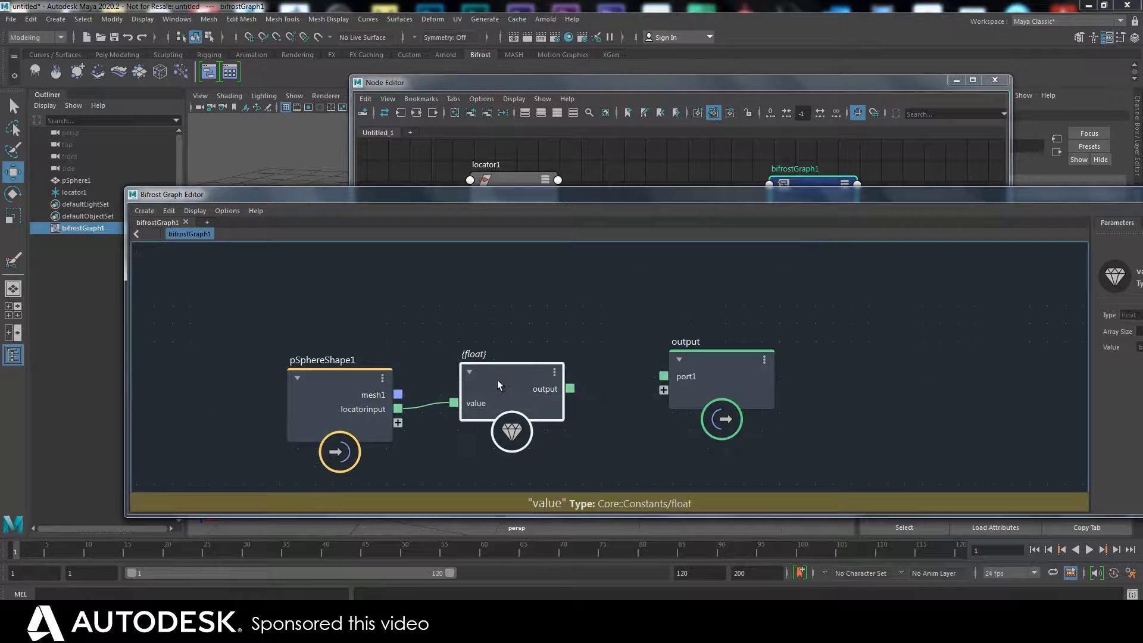
Set the value node's type to a 32-bit floating-point vector (Math::float3) and minimize the Bifrost Graph Editor.
left_click_drag(759, 199, 622, 199)
left_click(1077, 306)
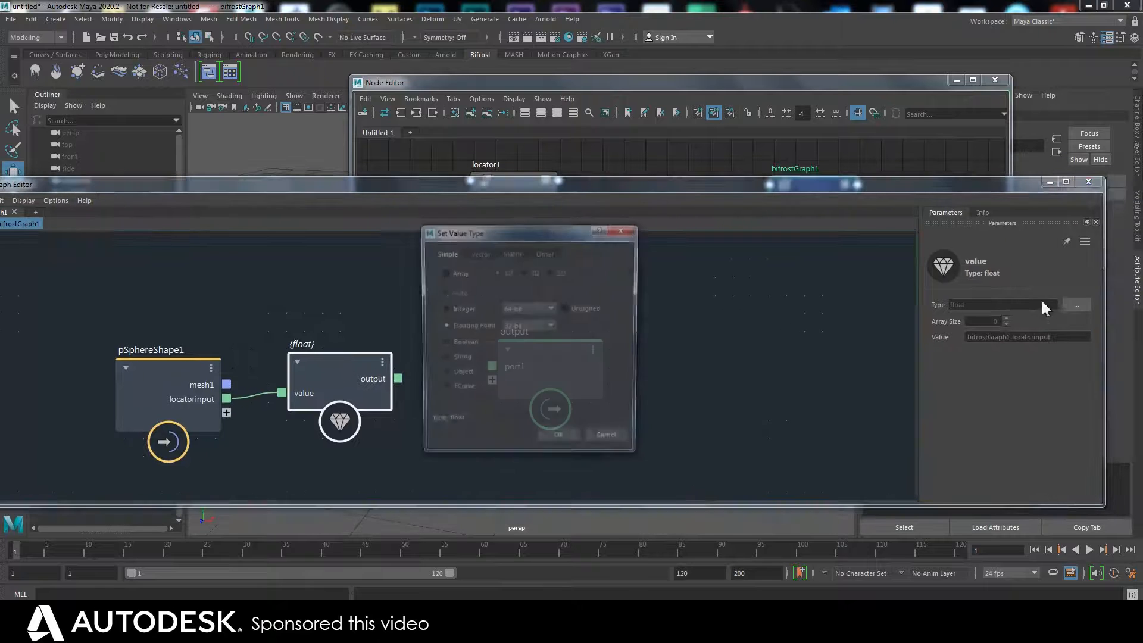
left_click(479, 253)
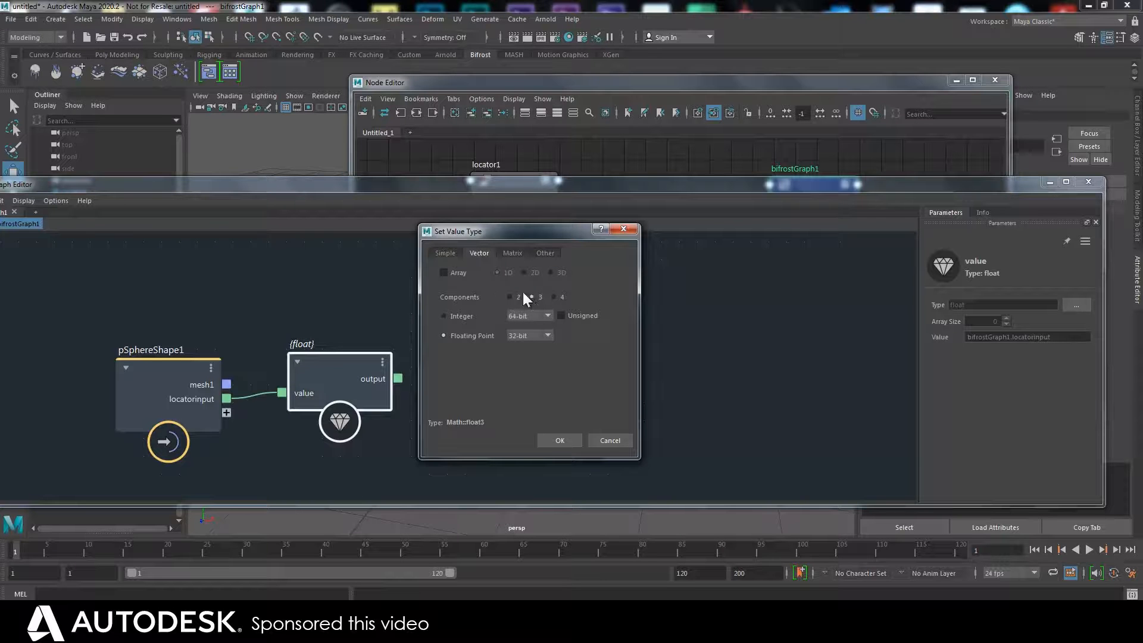
left_click(562, 441)
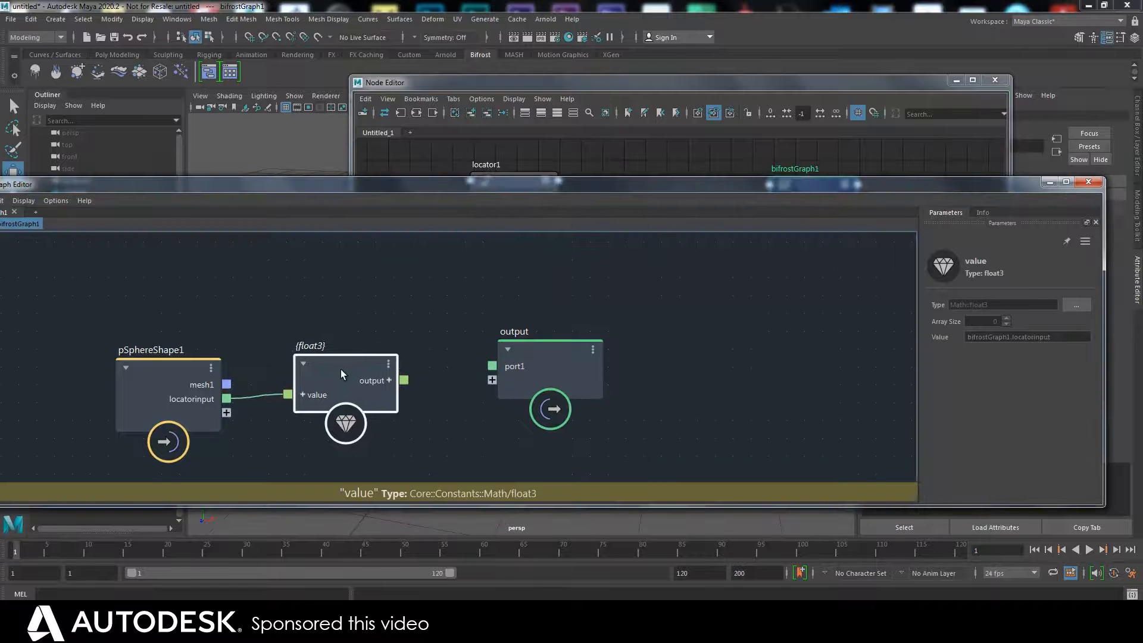
left_click(1050, 182)
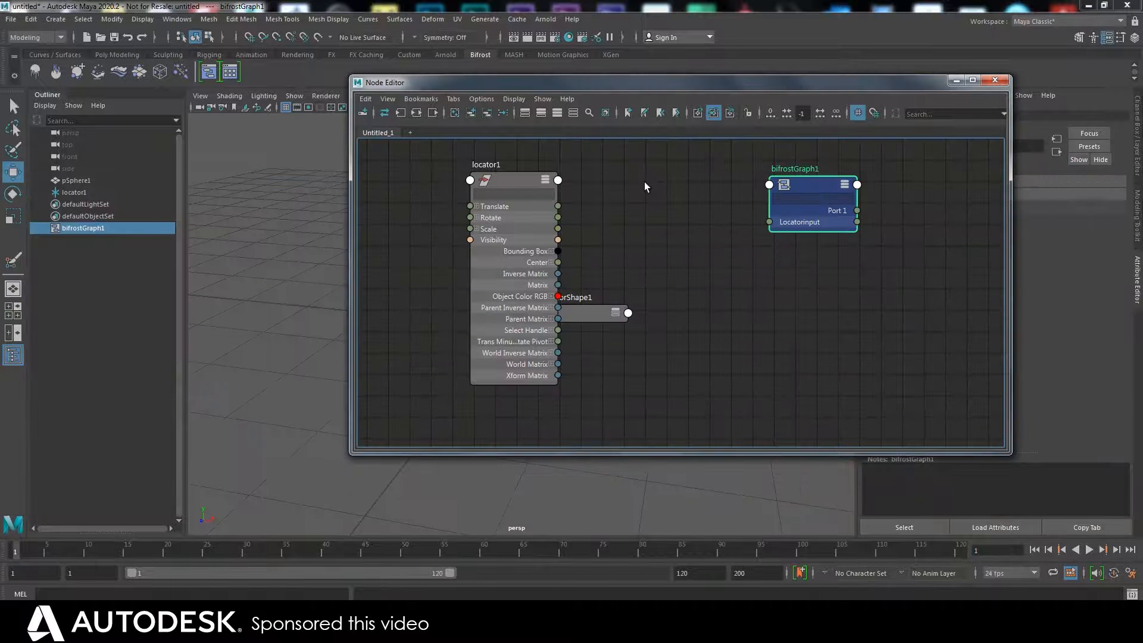
Place locator1 and bifrostGraph1 closer together and retry connecting Translate to Locatorinput.
left_click_drag(557, 208, 471, 197)
left_click_drag(685, 205, 517, 219)
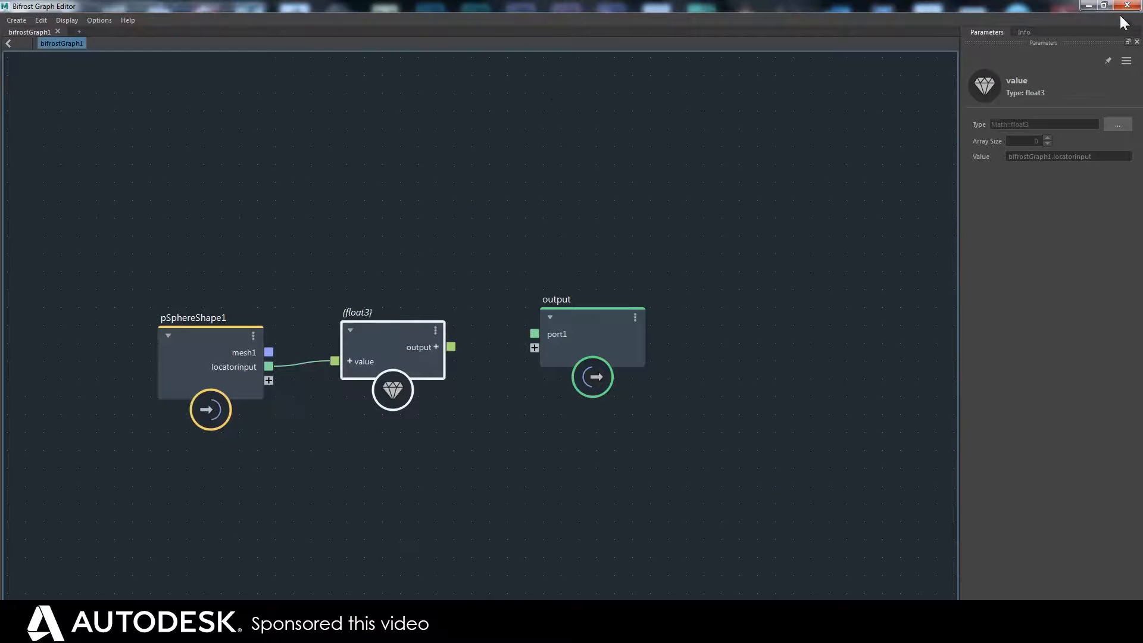
Bring back the Bifrost Graph Editor as a floating window, tall enough to show all nodes, and raise the output node.
left_click(1103, 5)
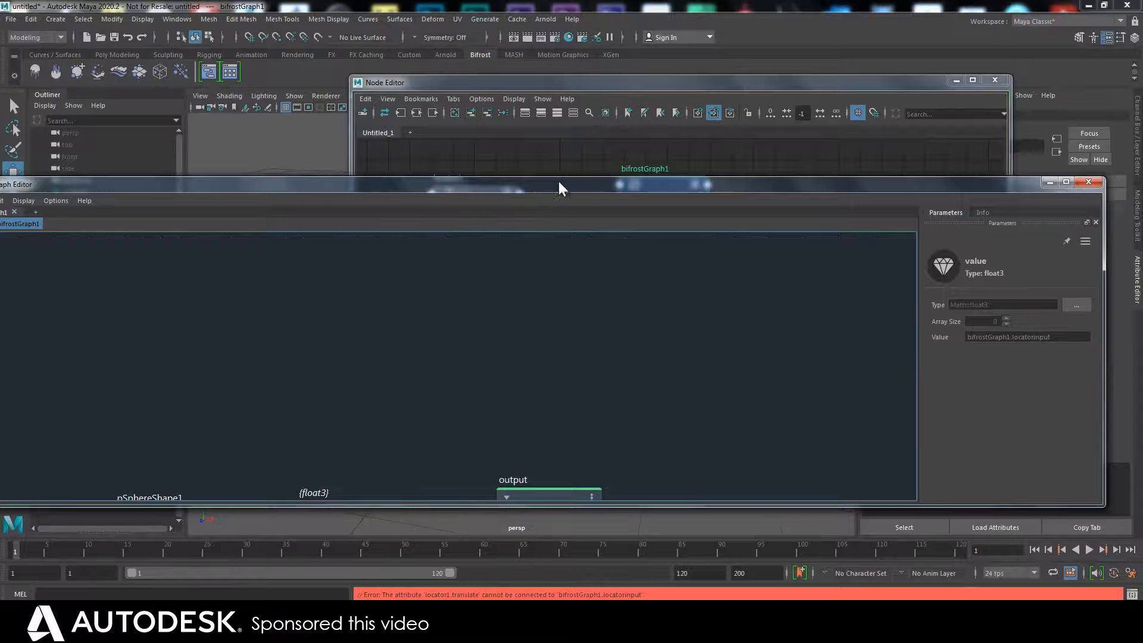
left_click_drag(558, 182, 645, 120)
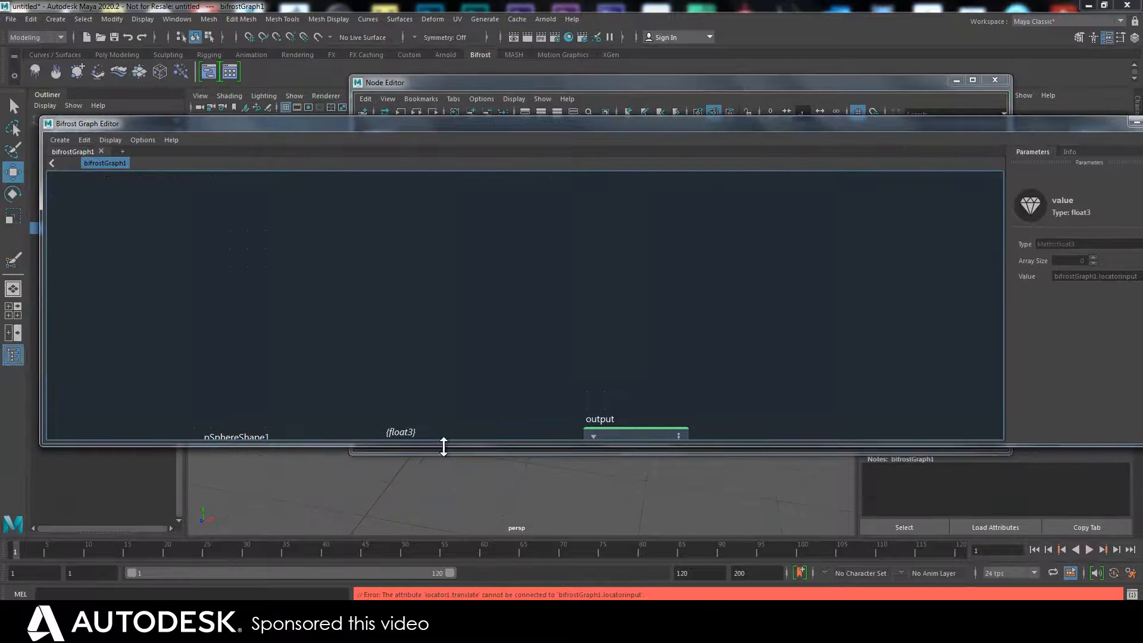
left_click_drag(442, 445, 416, 574)
left_click_drag(601, 455, 612, 425)
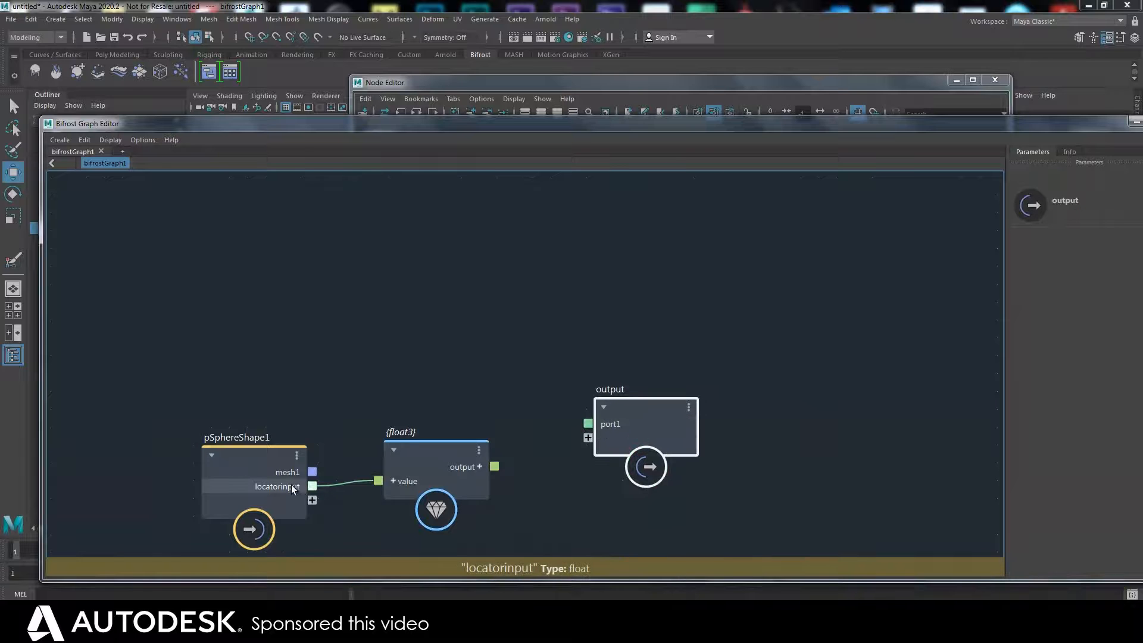
Connect the float3 node's value input to a new port on pSphereShape1 and delete the locatorinput port.
left_click_drag(415, 461, 431, 453)
left_click_drag(384, 470, 311, 501)
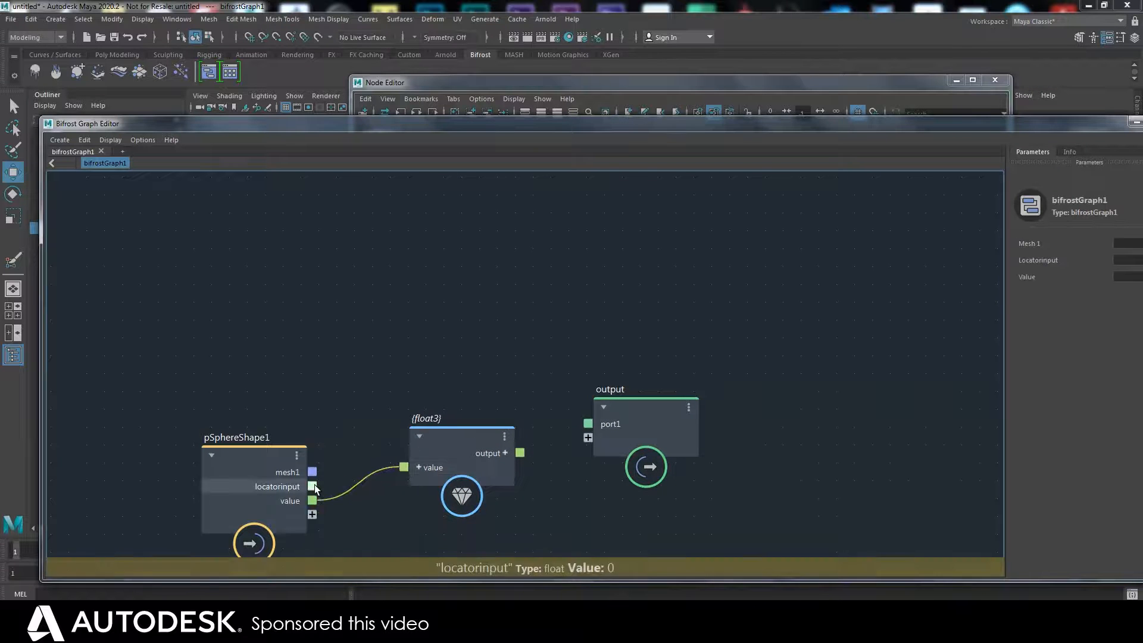
right_click(293, 485)
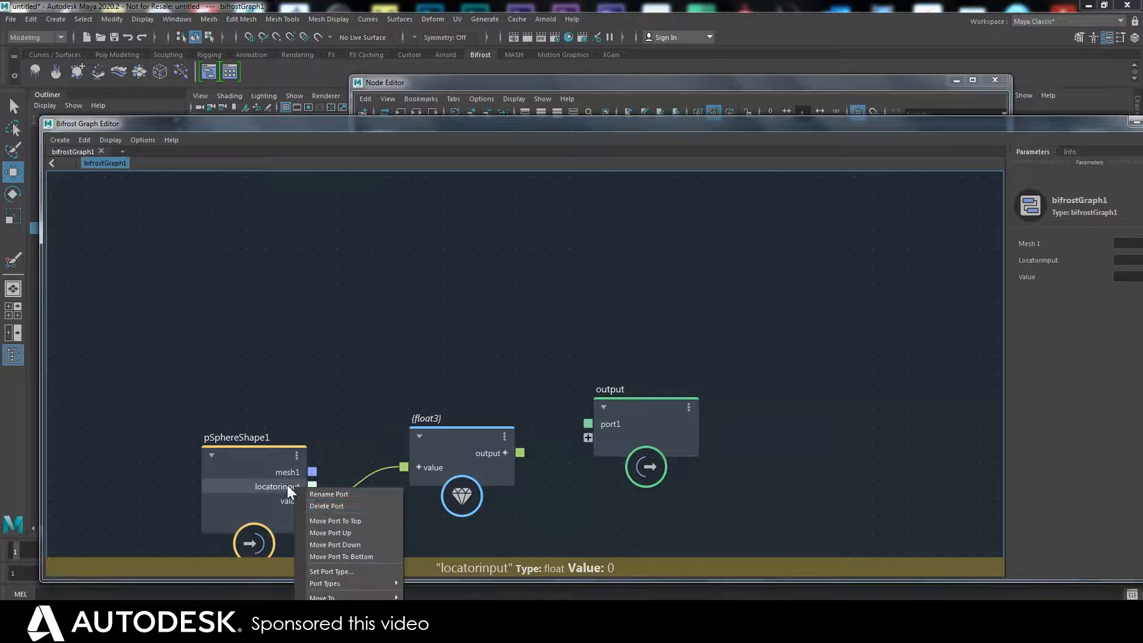
left_click(318, 505)
left_click(296, 486)
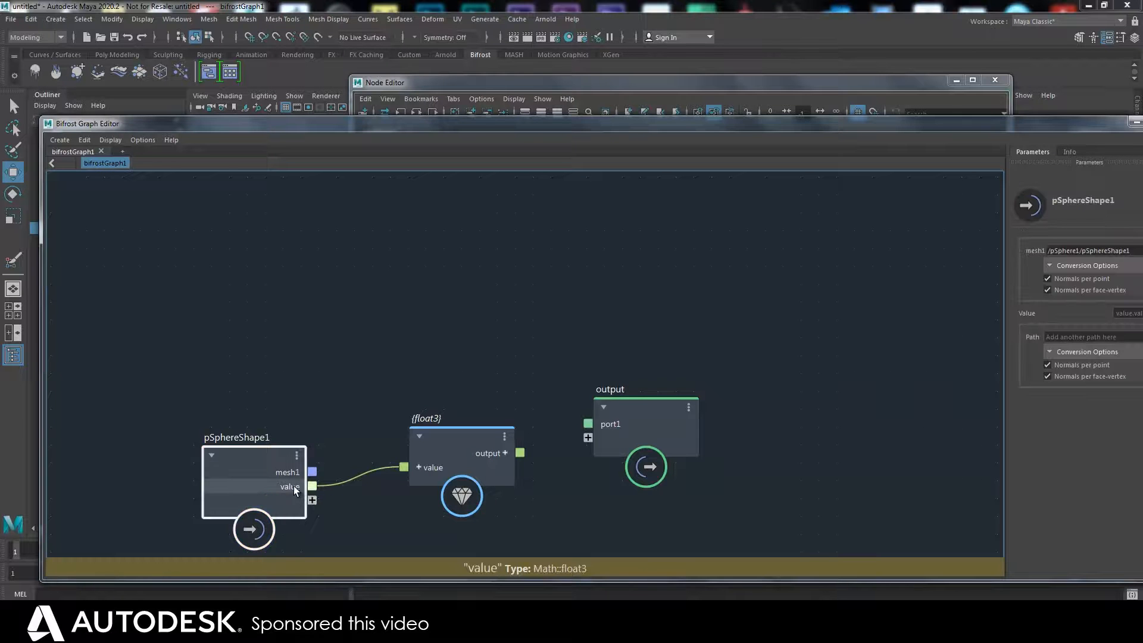
Rename pSphereShape1's value port to locatorin and tidy the two connected nodes.
right_click(291, 487)
left_click(309, 493)
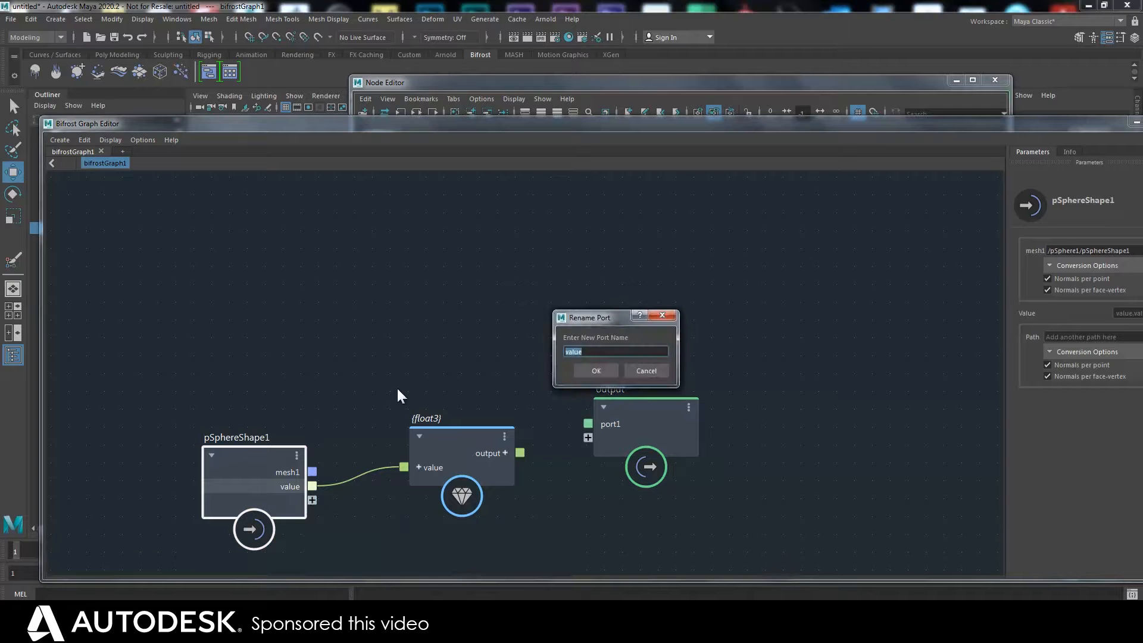
type("locatorin")
key("Return")
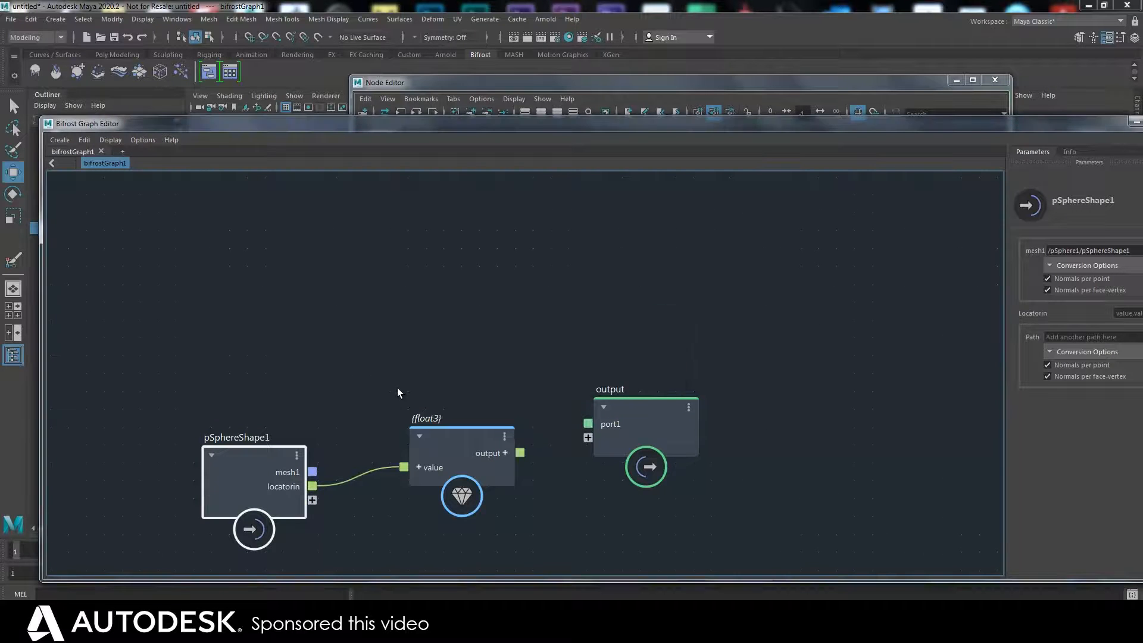
left_click_drag(291, 507, 284, 503)
left_click_drag(447, 442, 424, 444)
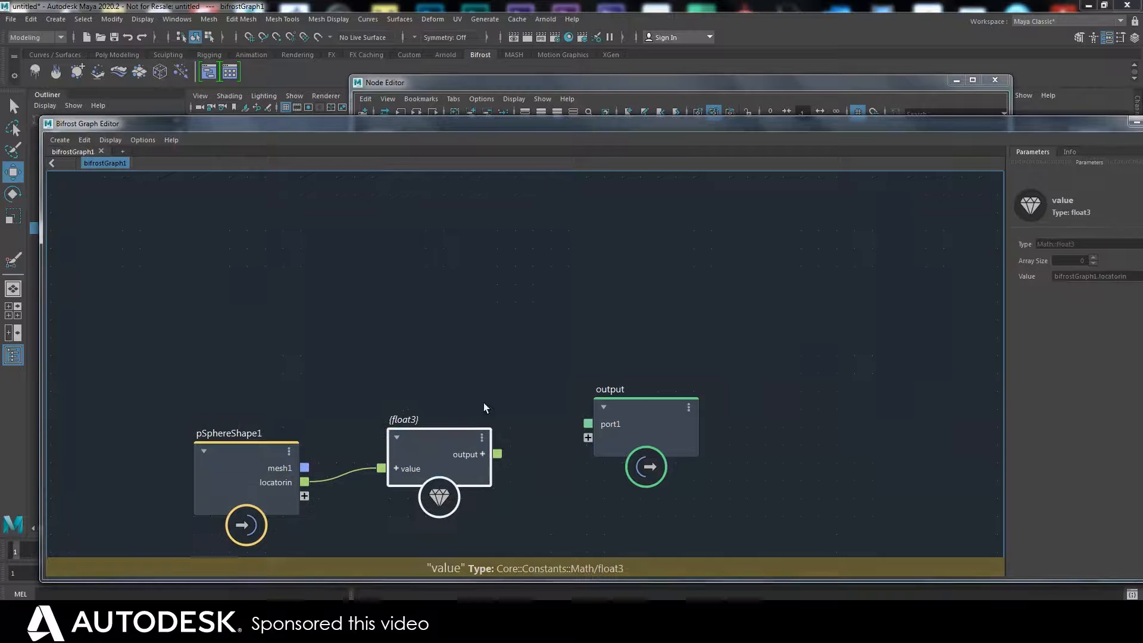
Connect locator1's Translate output to bifrostGraph1's Locatorin port and minimize the Node Editor.
left_click_drag(1052, 122, 1029, 121)
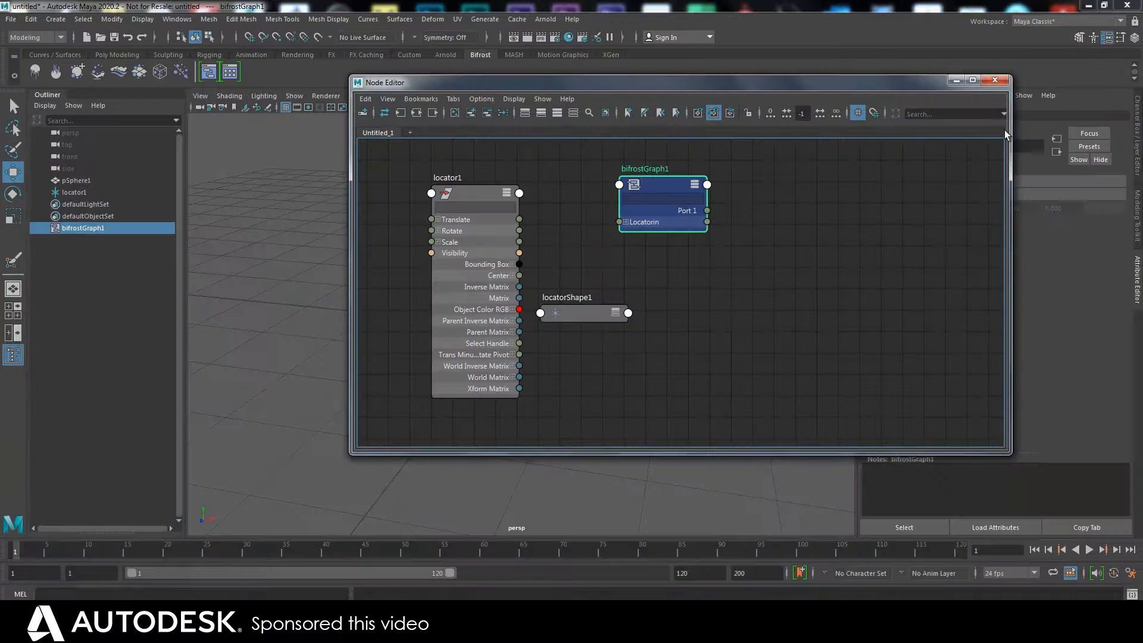
left_click_drag(520, 220, 628, 223)
left_click_drag(663, 185, 634, 189)
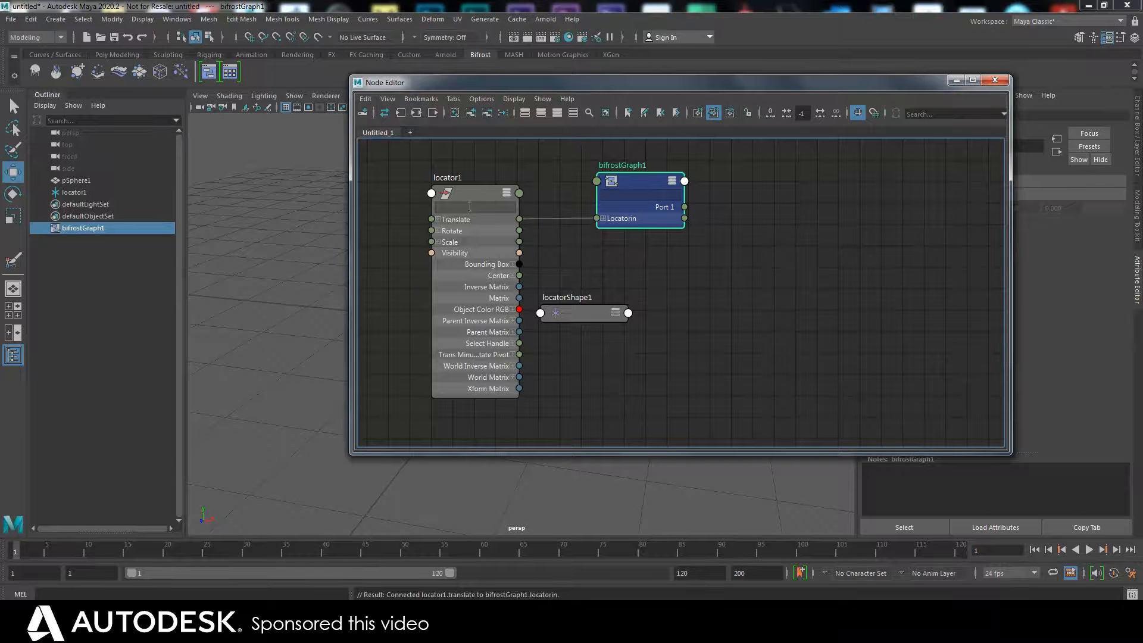
left_click(956, 81)
Select locator1 and float the Bifrost Graph Editor so the Outliner and part of the viewport stay uncovered.
left_click(589, 282)
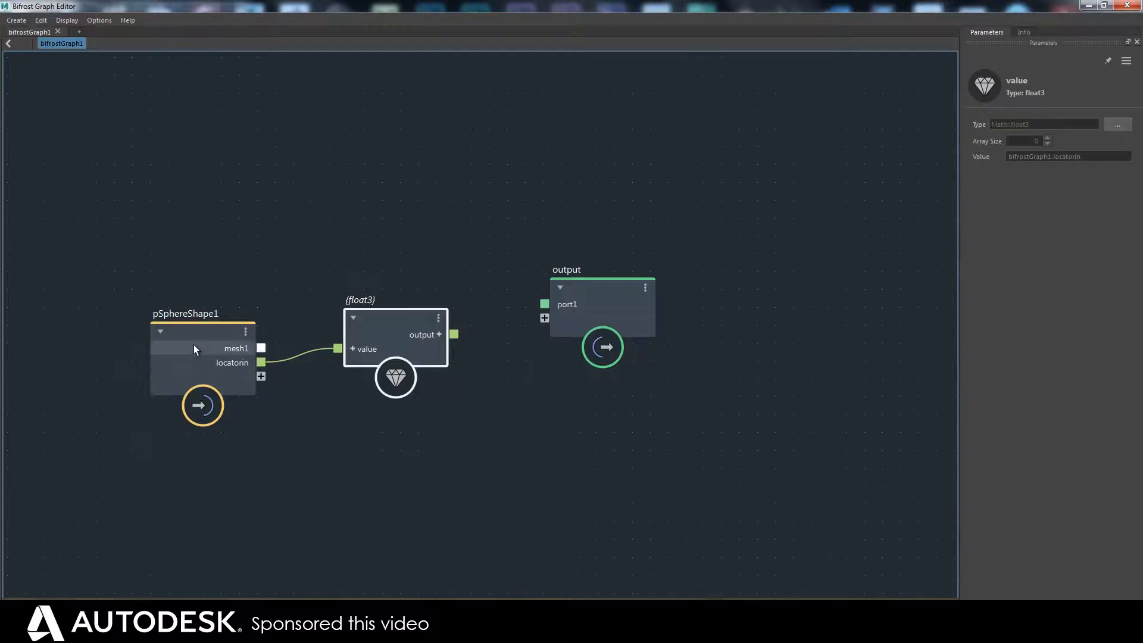
left_click(183, 322)
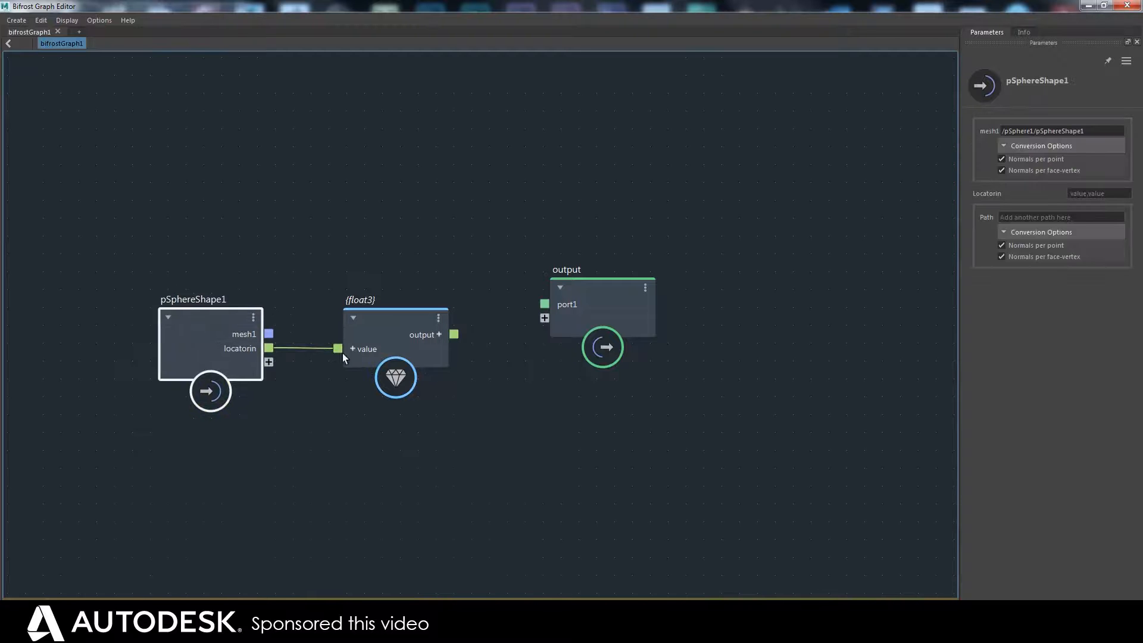
left_click(1104, 7)
left_click_drag(582, 119, 604, 156)
left_click_drag(282, 474, 235, 405)
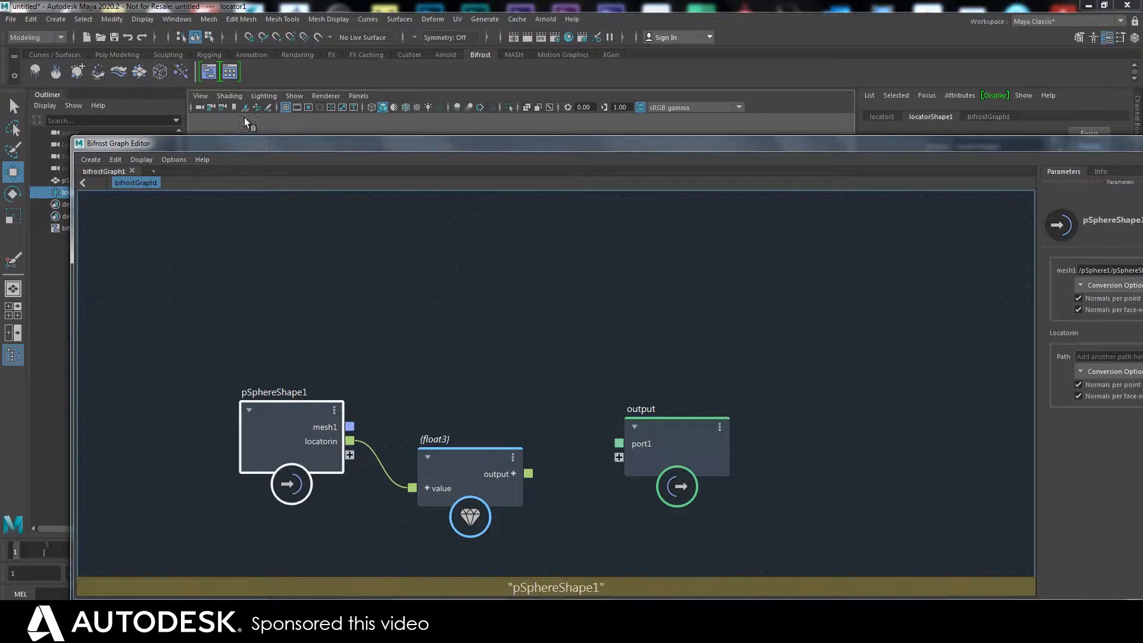
left_click_drag(263, 140, 355, 139)
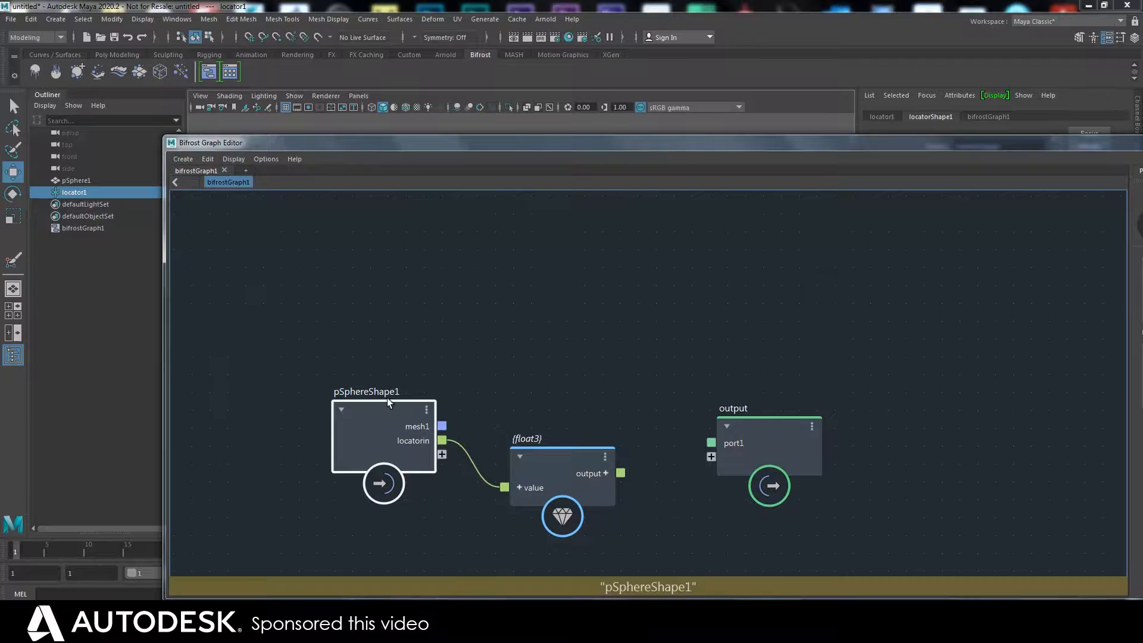
mouse_move(363, 441)
left_mouse_down()
mouse_move(345, 442)
mouse_move(354, 441)
left_mouse_up()
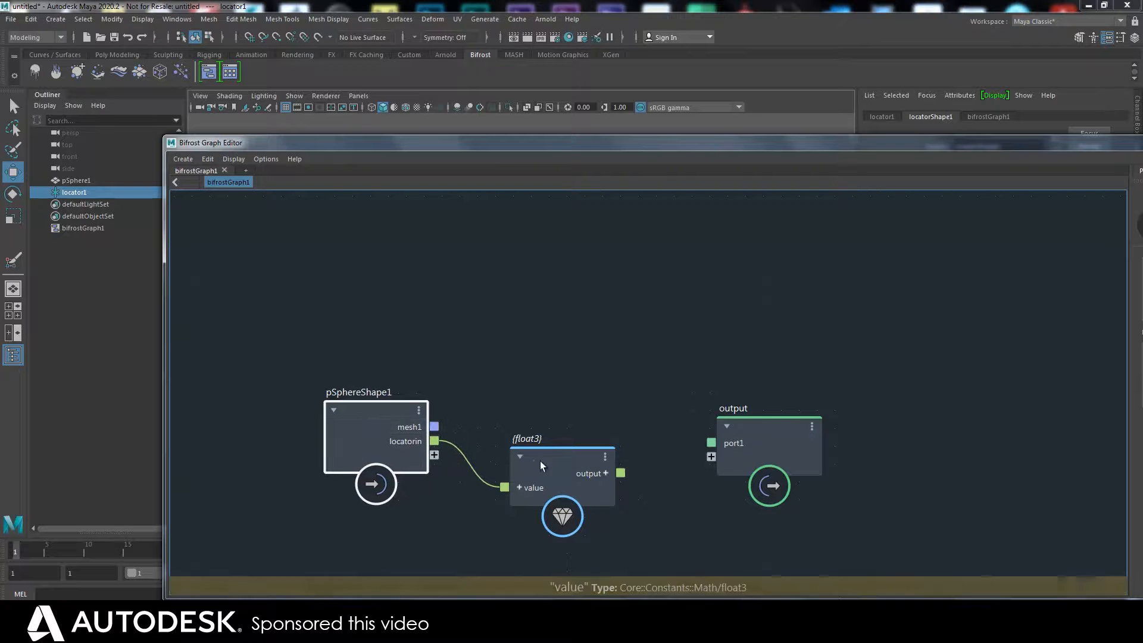
left_click_drag(530, 461, 532, 432)
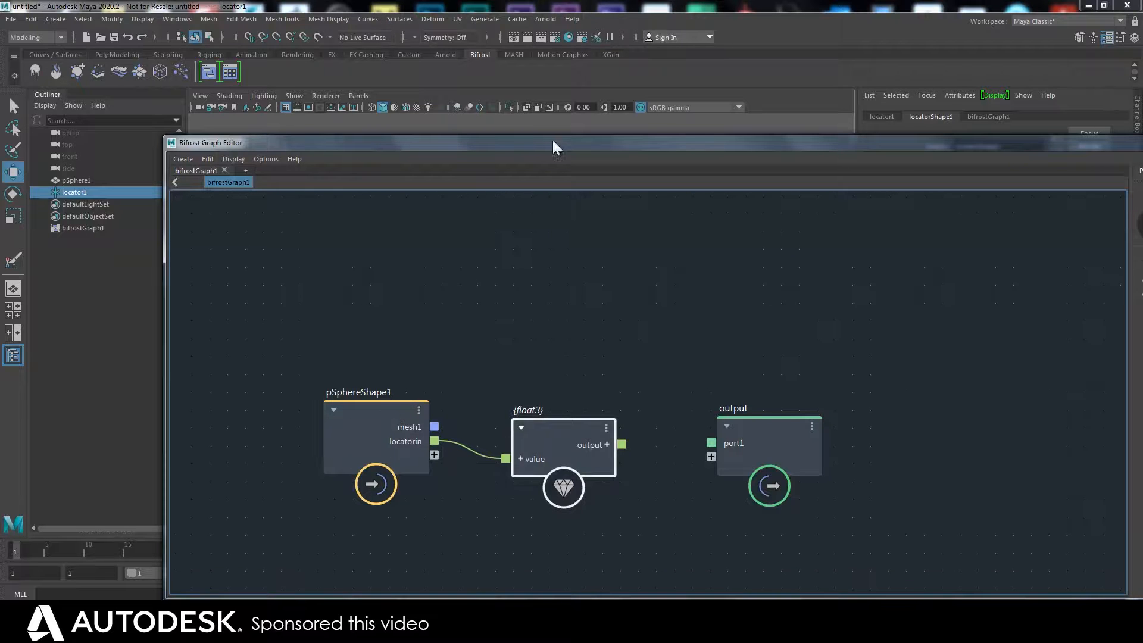
left_click_drag(567, 137, 504, 194)
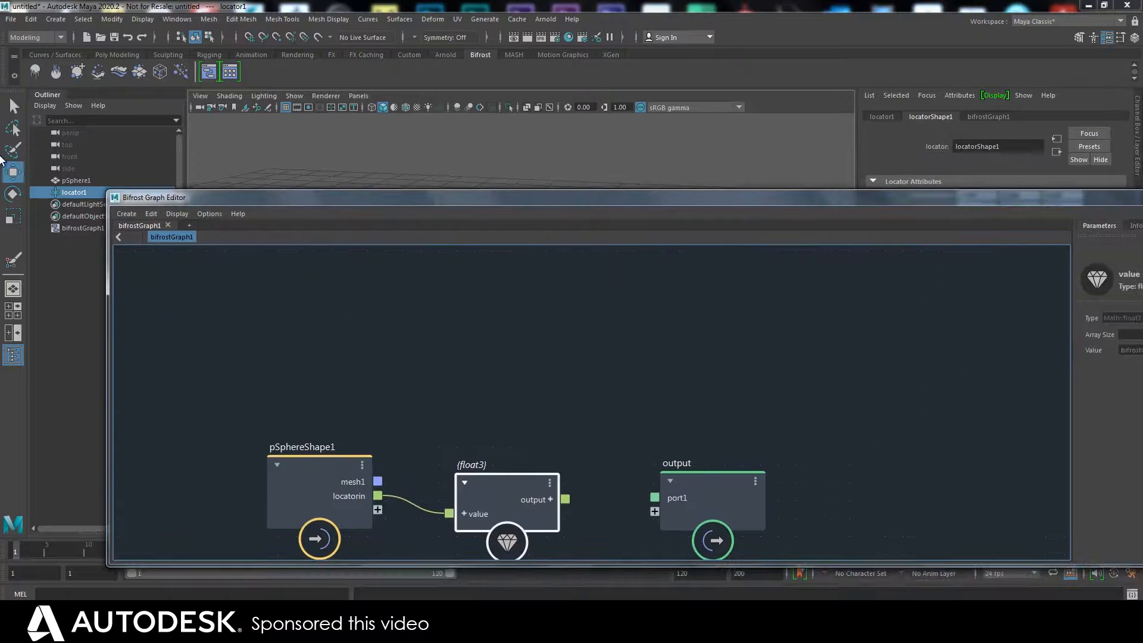
Spread out the graph nodes, with pSphereShape1 and output higher and the float3 node below them.
left_click_drag(505, 492, 497, 437)
left_click_drag(303, 473, 300, 418)
left_click_drag(716, 482, 749, 394)
left_click_drag(458, 446, 469, 479)
left_click_drag(304, 415, 311, 366)
Add a get_point_position node above the float3 node and connect mesh1 to its geometry input.
key("Tab")
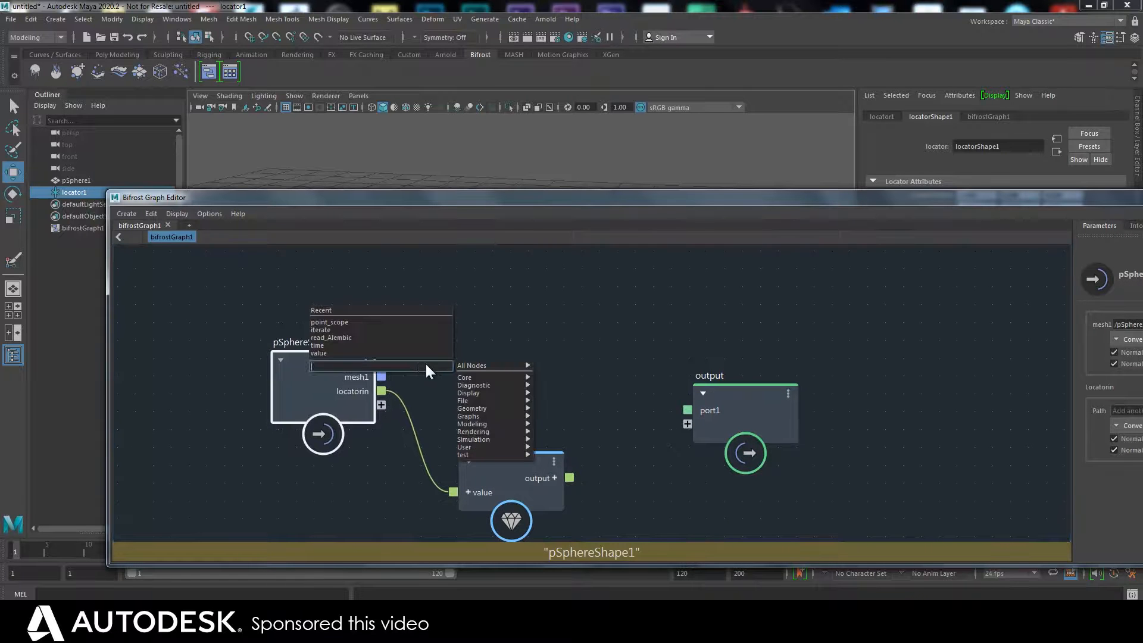
type("g")
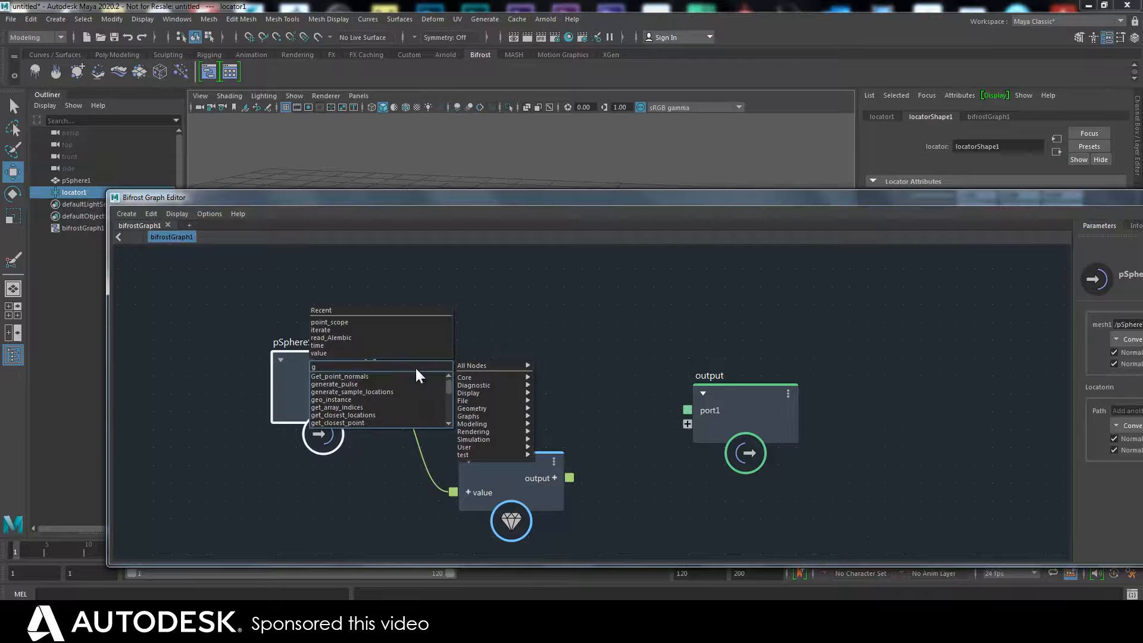
type("et")
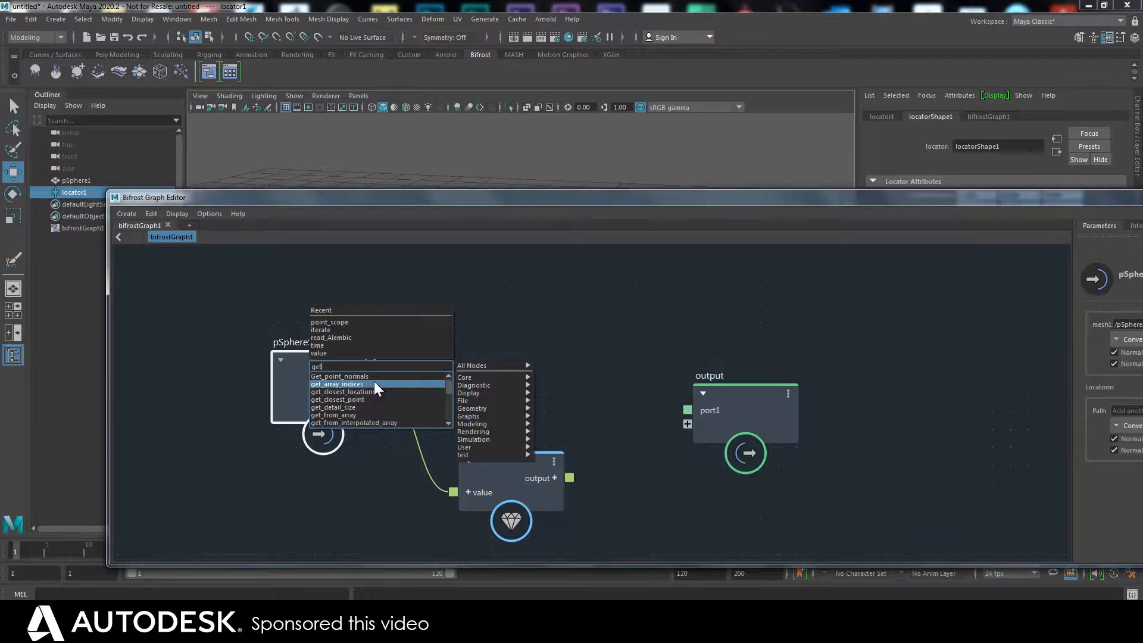
type("po")
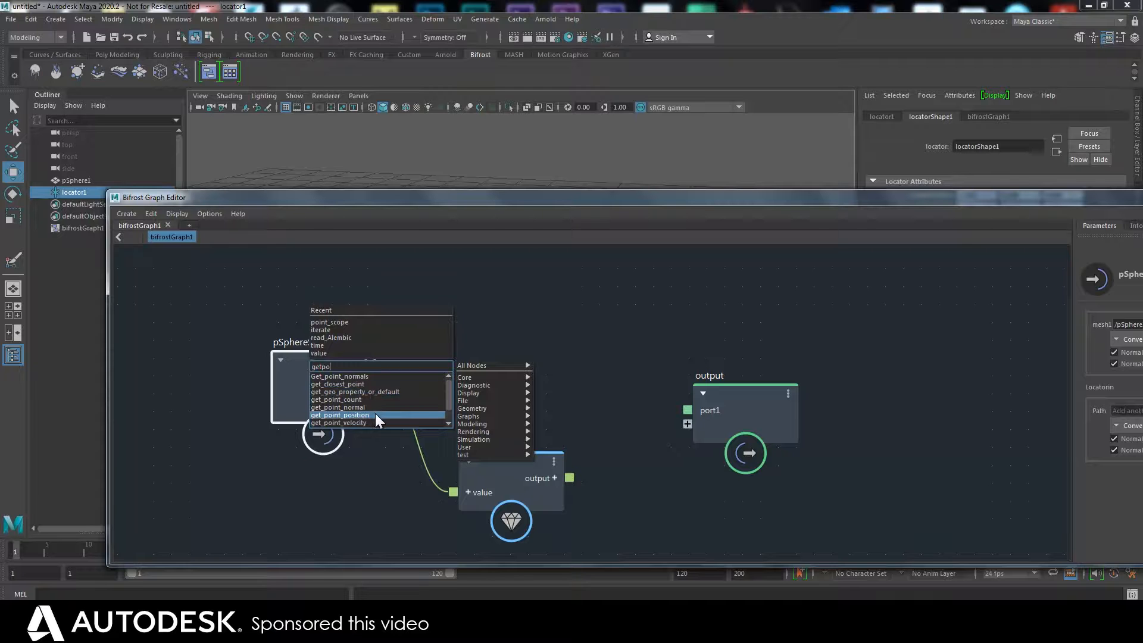
left_click(375, 415)
left_click_drag(387, 399, 480, 295)
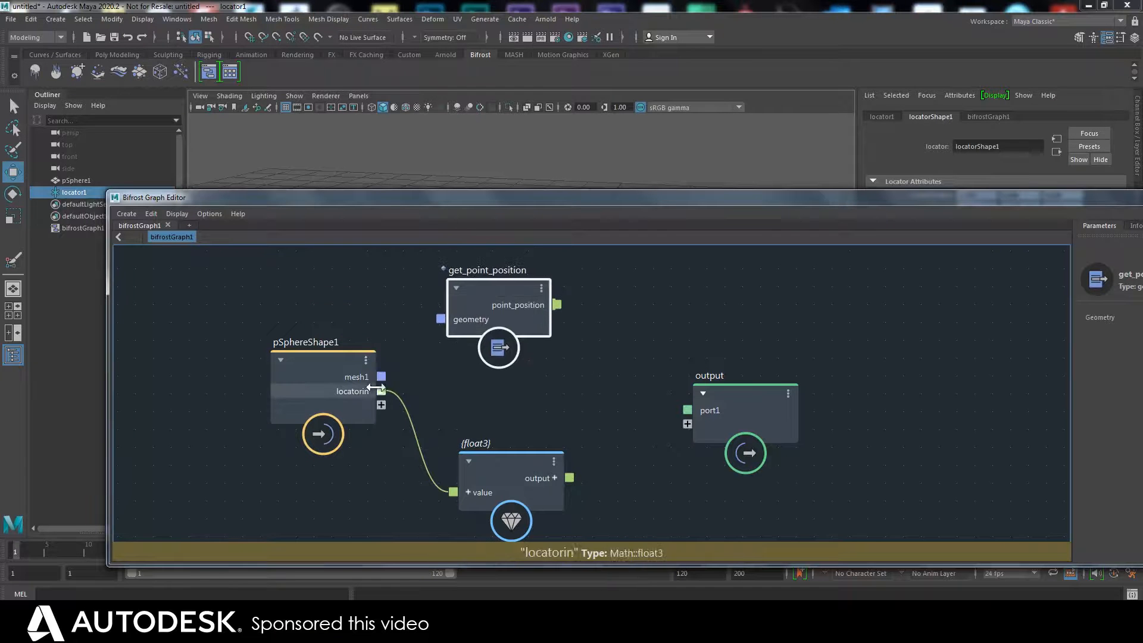
left_click_drag(381, 375, 441, 318)
Add a get_point_normal node below get_point_position, connect mesh1 to its geometry input, and lower the editor window to uncover the sphere.
left_click_drag(512, 213, 523, 259)
left_click_drag(354, 414, 342, 409)
mouse_move(508, 338)
left_mouse_down()
mouse_move(531, 326)
mouse_move(518, 331)
left_mouse_up()
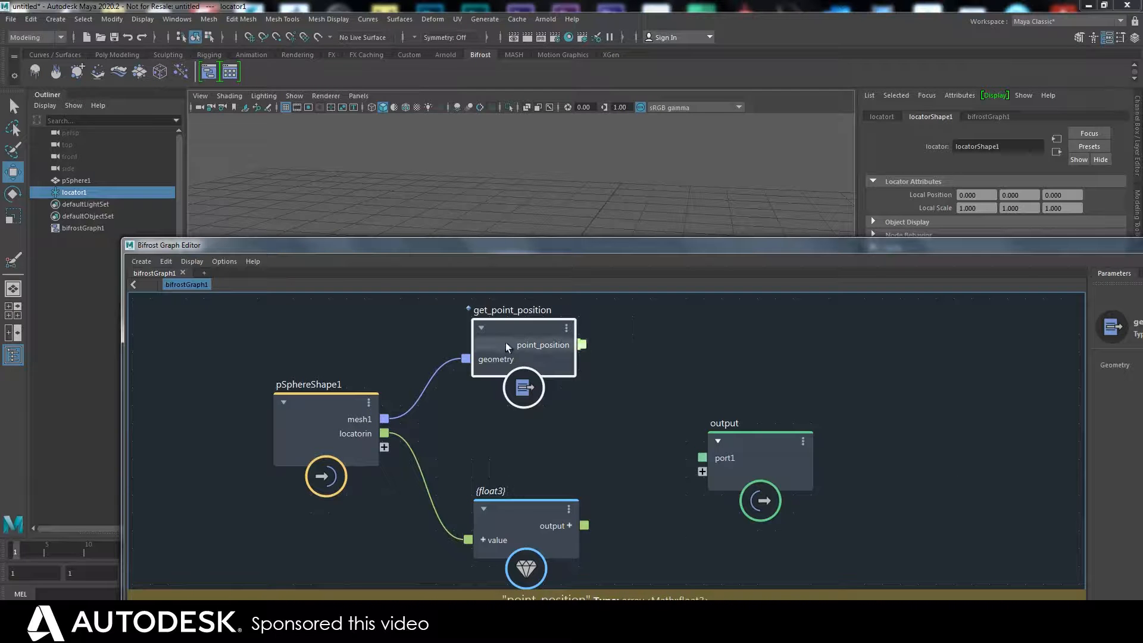
left_click_drag(510, 345, 502, 325)
key("Tab")
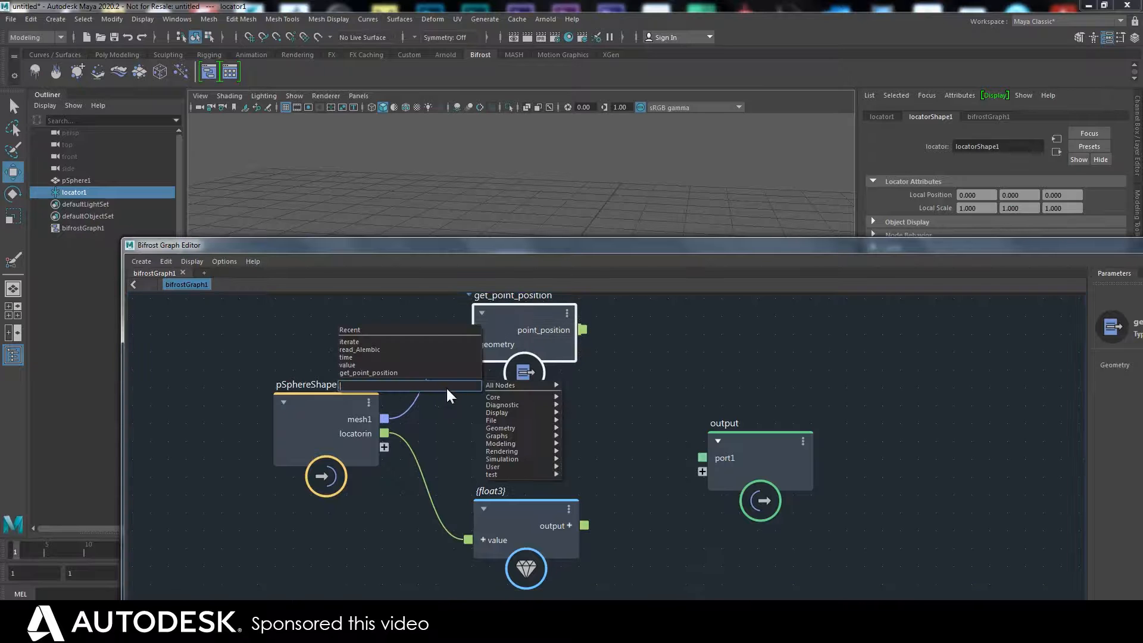
type("getpoi")
left_click(405, 422)
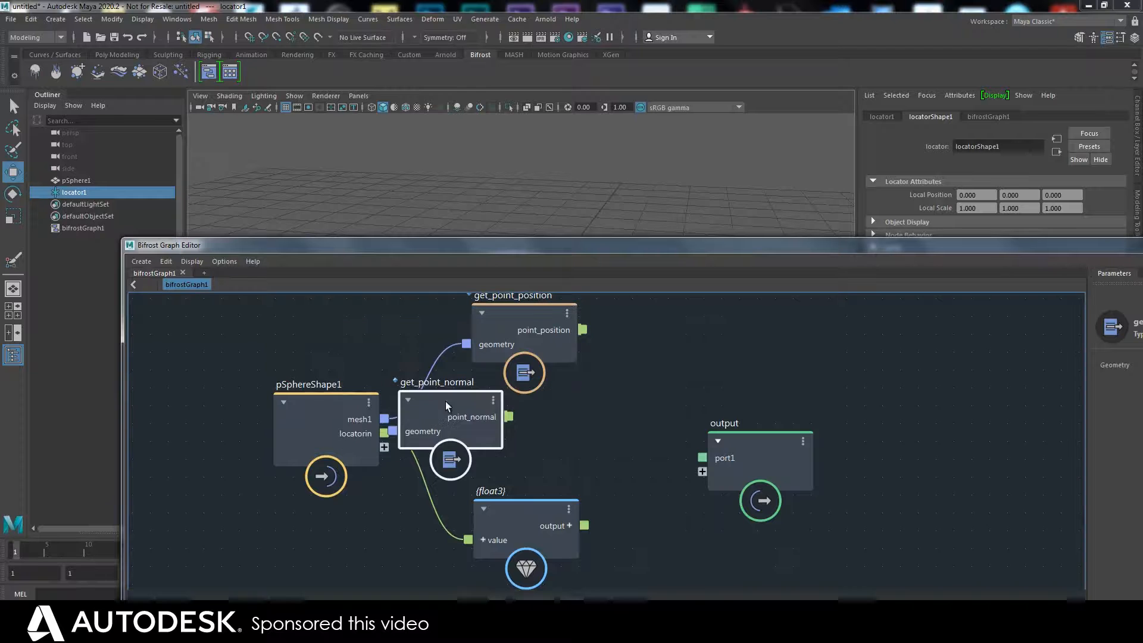
left_click_drag(445, 420, 475, 421)
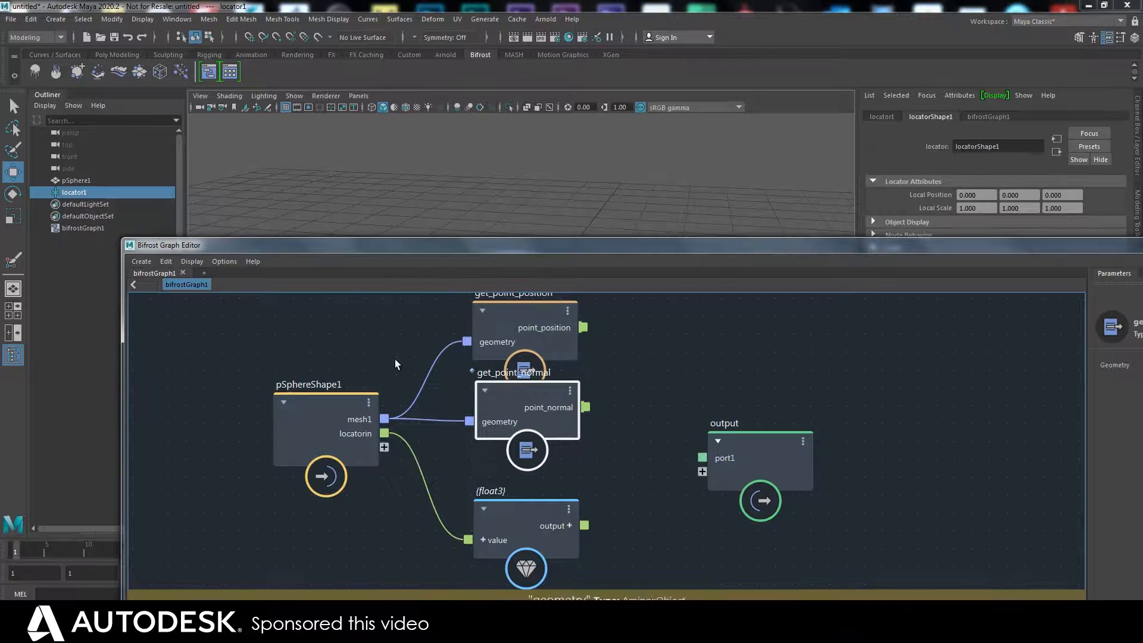
left_click_drag(502, 251, 514, 306)
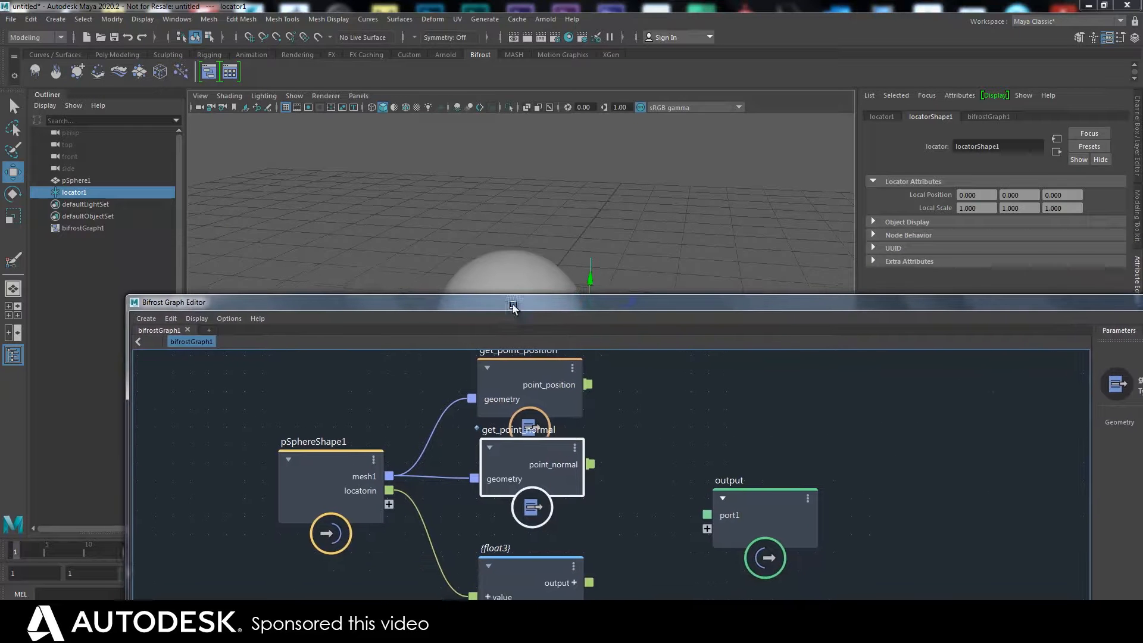